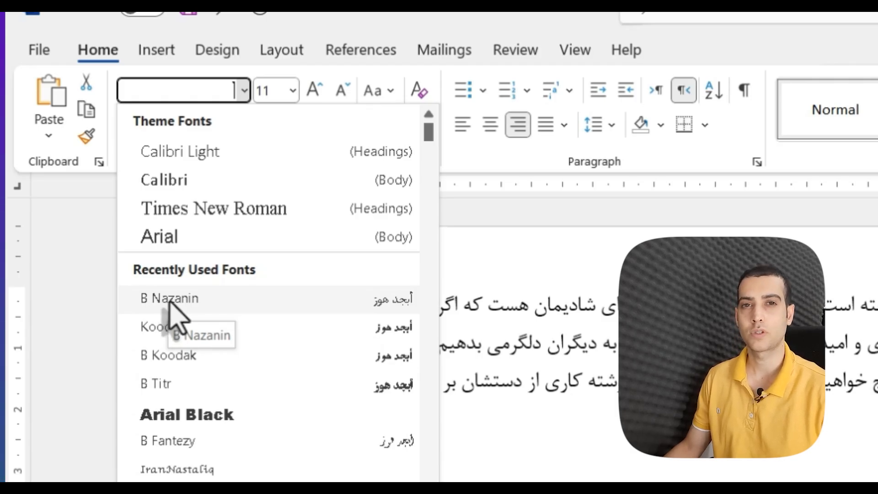
Apply the B Nazanin font to the selected Persian paragraph and increase its font size.
{"action": "left_click", "coordinate": [172, 303]}
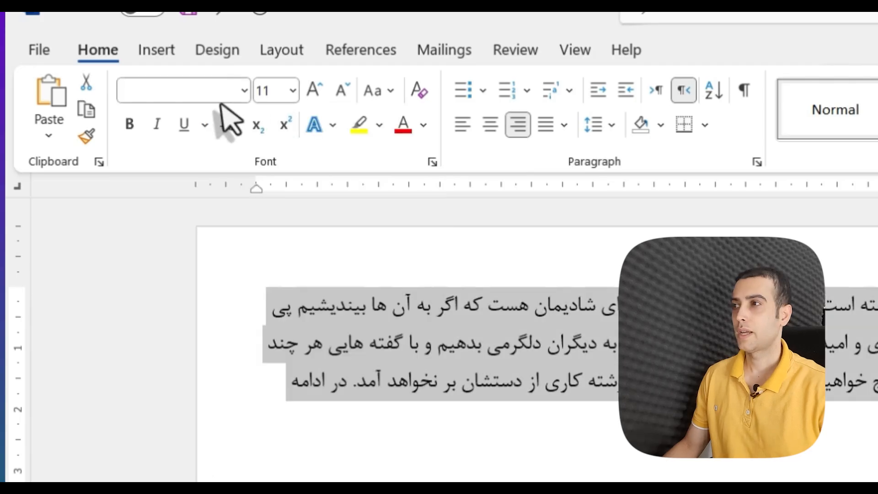
{"action": "left_click", "coordinate": [294, 92]}
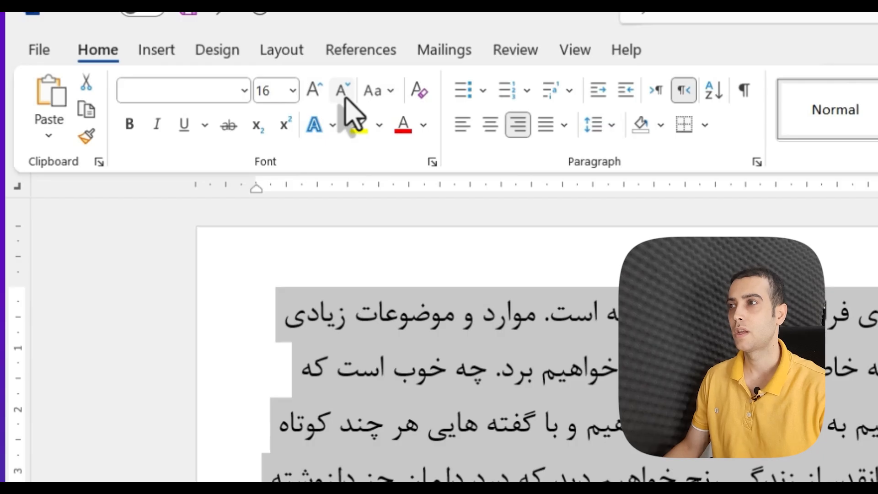
{"action": "key", "text": "ctrl+shift+period"}
{"action": "key", "text": "ctrl+shift+period"}
{"action": "key", "text": "ctrl+shift+period"}
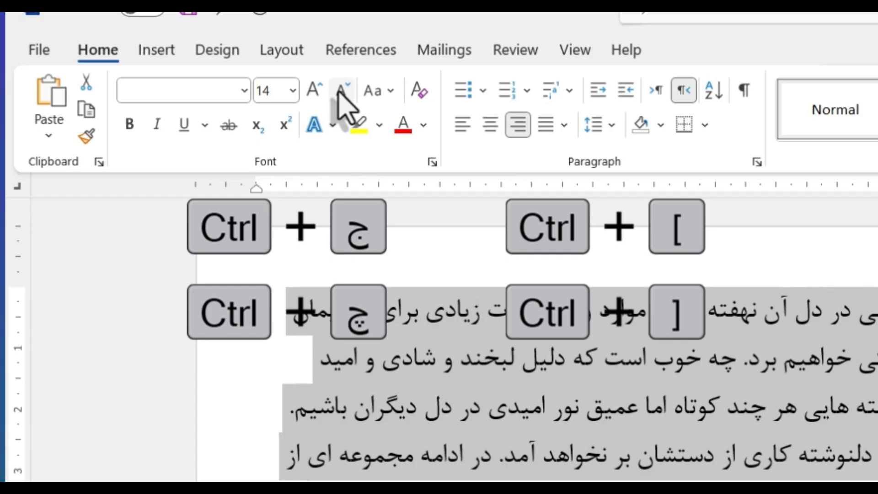
Shrink and enlarge the selected paragraph's text repeatedly in one-point steps.
{"action": "key", "text": "ctrl+["}
{"action": "key", "text": "ctrl+["}
{"action": "key", "text": "ctrl+["}
{"action": "key", "text": "ctrl+]"}
{"action": "key", "text": "ctrl+]"}
{"action": "key", "text": "ctrl+]"}
{"action": "key", "text": "ctrl+]"}
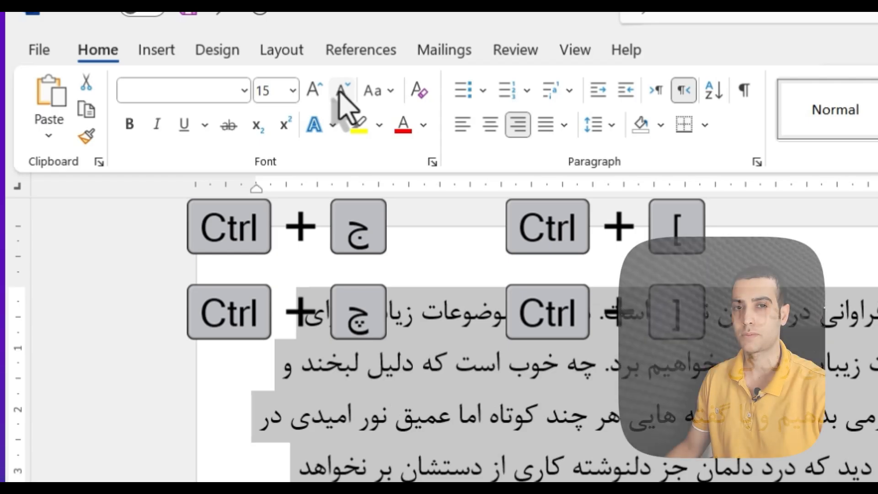
{"action": "key", "text": "ctrl+["}
{"action": "key", "text": "ctrl+["}
{"action": "key", "text": "ctrl+]"}
{"action": "key", "text": "ctrl+]"}
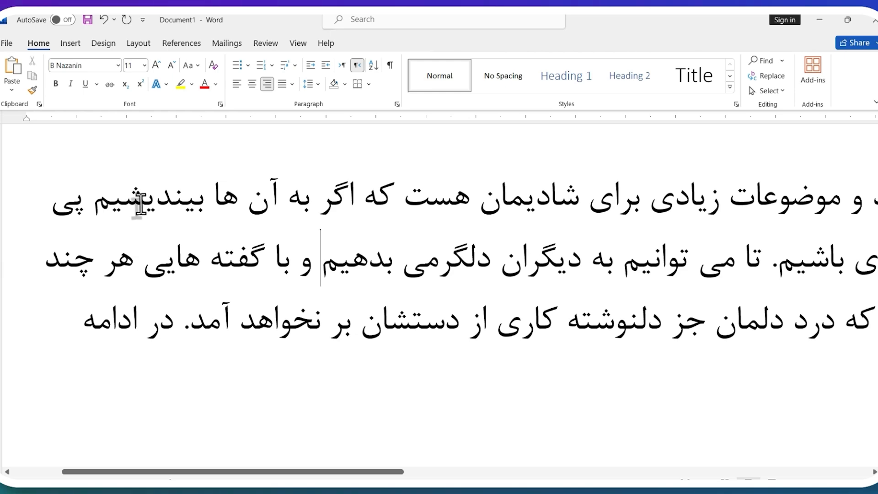
Make the word «بیندیشیم» in the first line bold, italic and underlined.
{"action": "left_click_drag", "start_coordinate": [92, 202], "coordinate": [203, 206]}
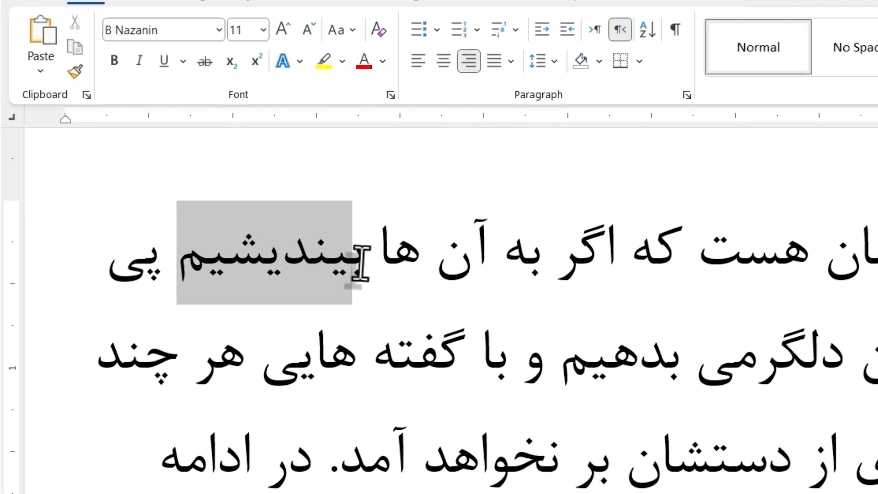
{"action": "left_click_drag", "start_coordinate": [361, 263], "coordinate": [363, 264]}
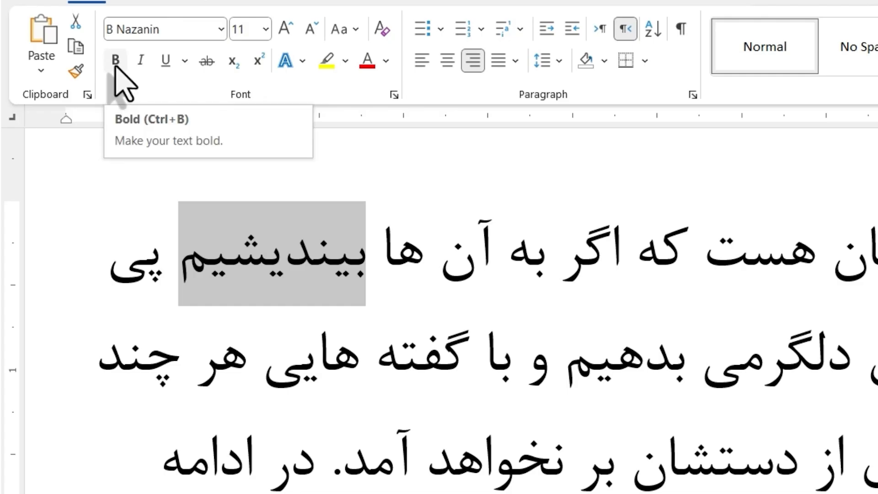
{"action": "left_click", "coordinate": [115, 64]}
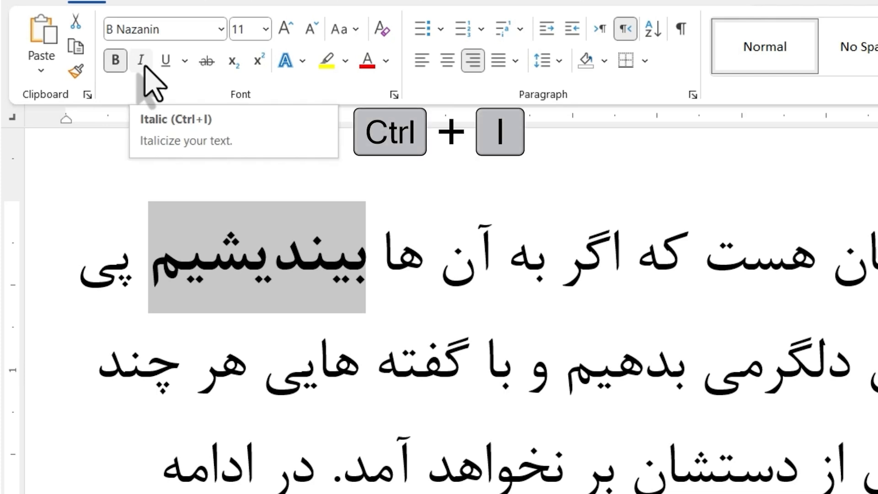
{"action": "left_click", "coordinate": [145, 67]}
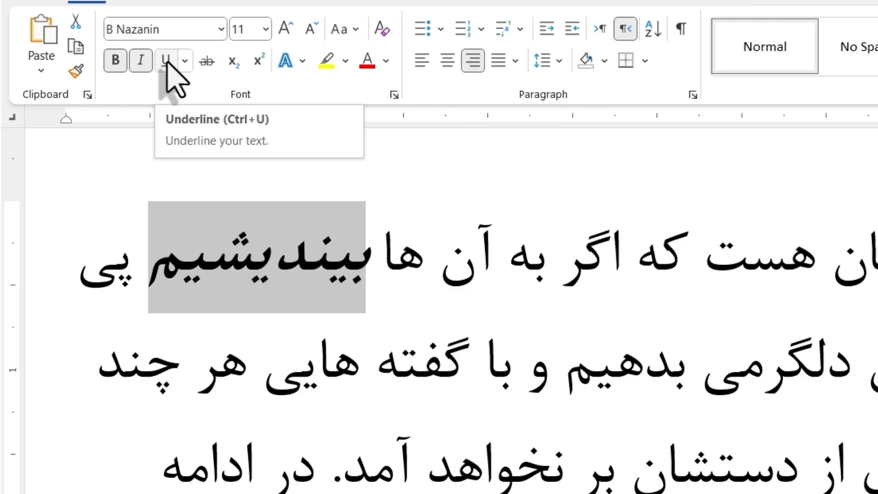
{"action": "left_click", "coordinate": [166, 62]}
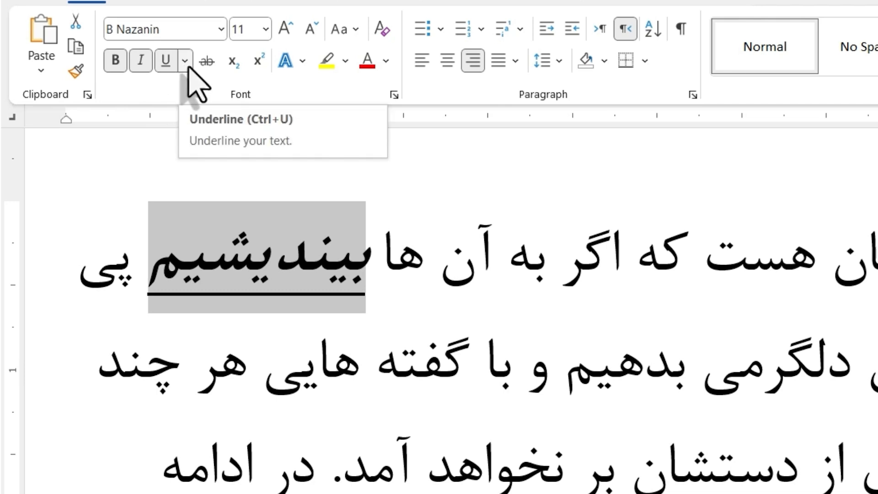
Set the underline colour of the word «بیندیشیم» to a dark orange theme colour and deselect it.
{"action": "left_click", "coordinate": [185, 61]}
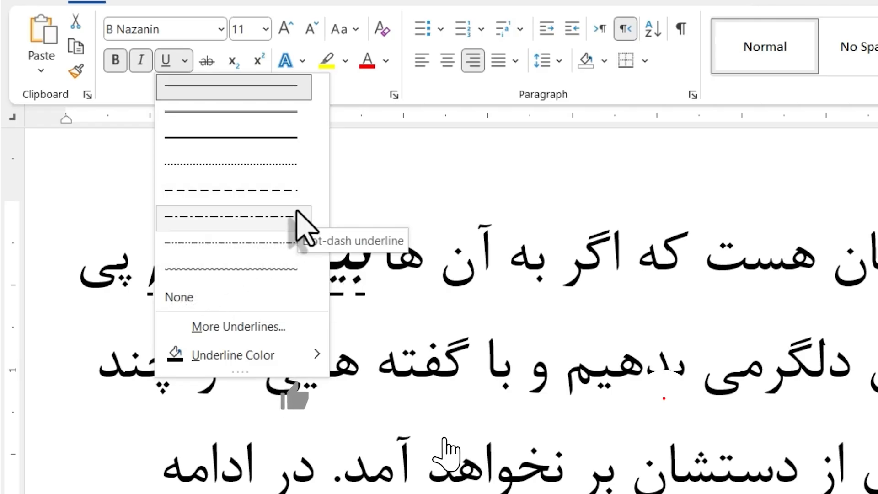
{"action": "mouse_move", "coordinate": [299, 358]}
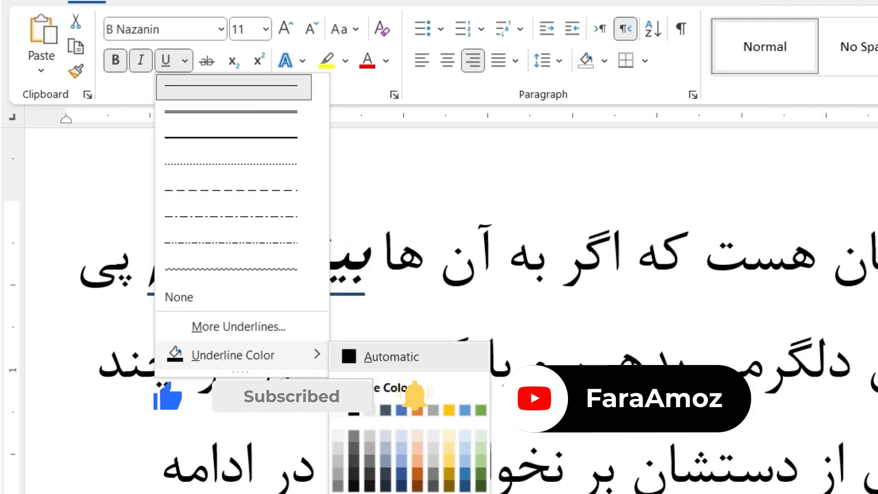
{"action": "left_click", "coordinate": [415, 485]}
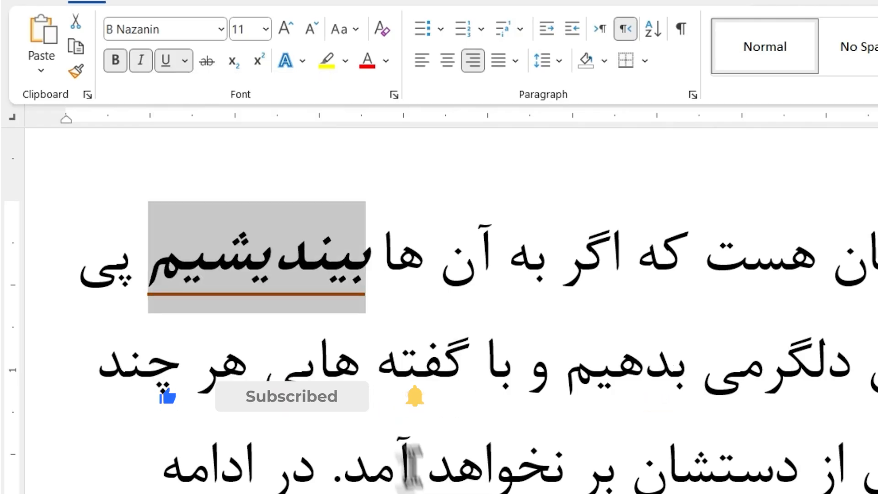
{"action": "left_click", "coordinate": [265, 274]}
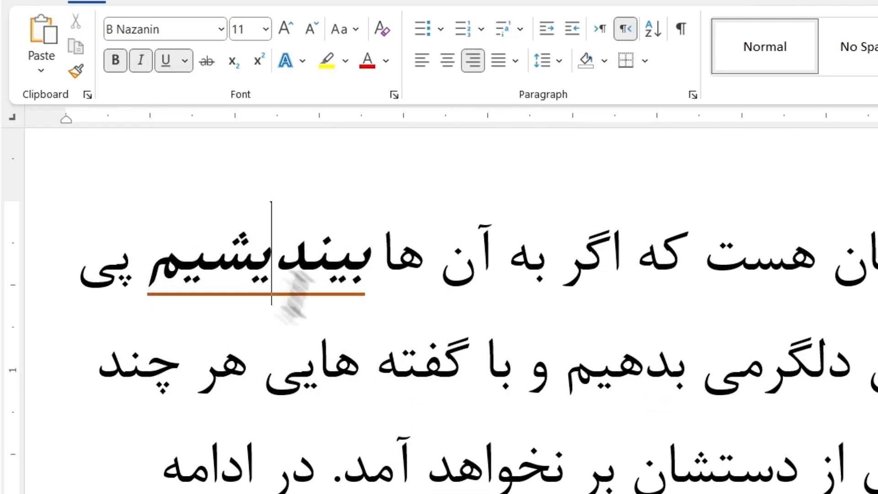
Apply strikethrough to the word «گفته» in the second line.
{"action": "double_click", "coordinate": [419, 368]}
{"action": "left_click", "coordinate": [434, 388]}
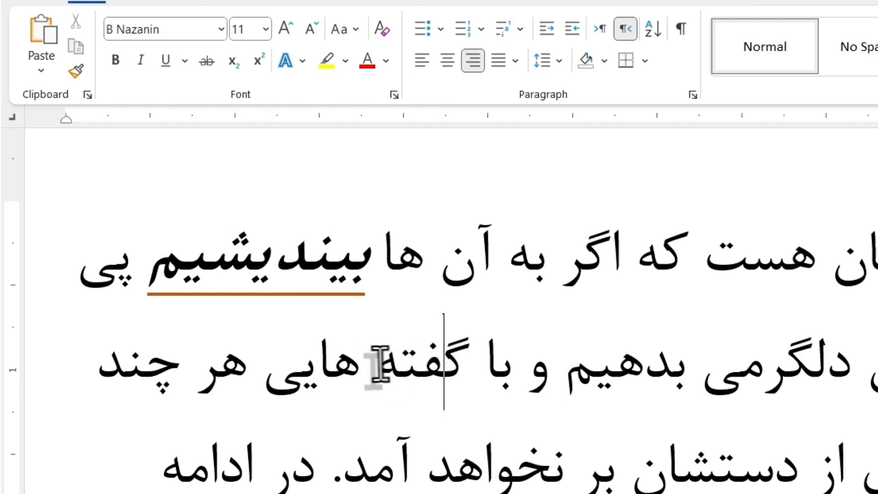
{"action": "left_click_drag", "start_coordinate": [376, 366], "coordinate": [455, 377]}
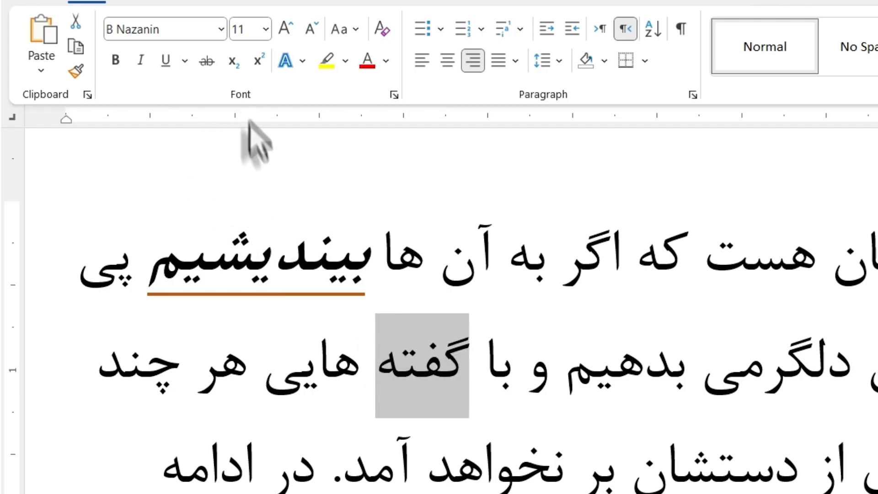
{"action": "left_click", "coordinate": [207, 61]}
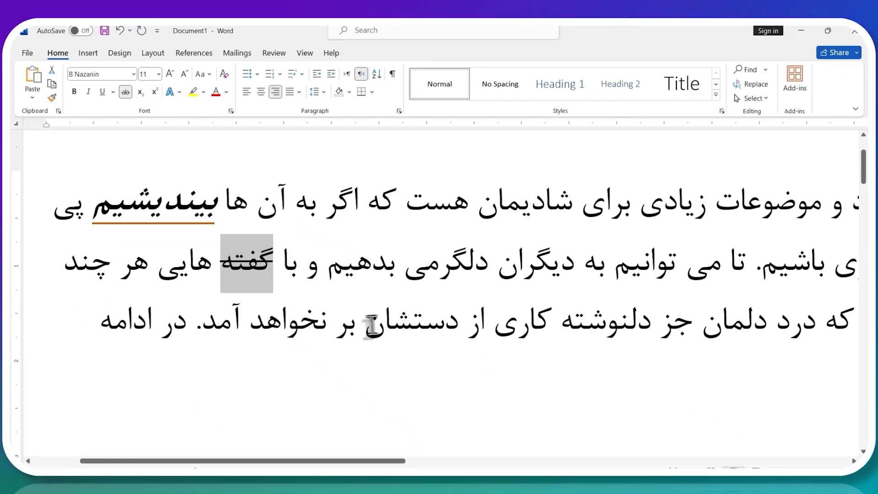
Colour the third line's text from «دستشان» to «ادامه» blue, trying dark red first.
{"action": "left_click_drag", "start_coordinate": [366, 329], "coordinate": [457, 326]}
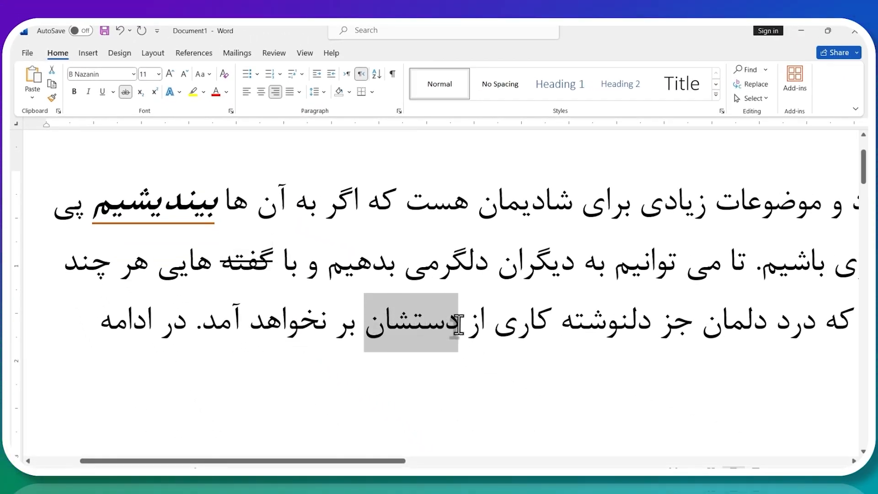
{"action": "left_click", "coordinate": [427, 338]}
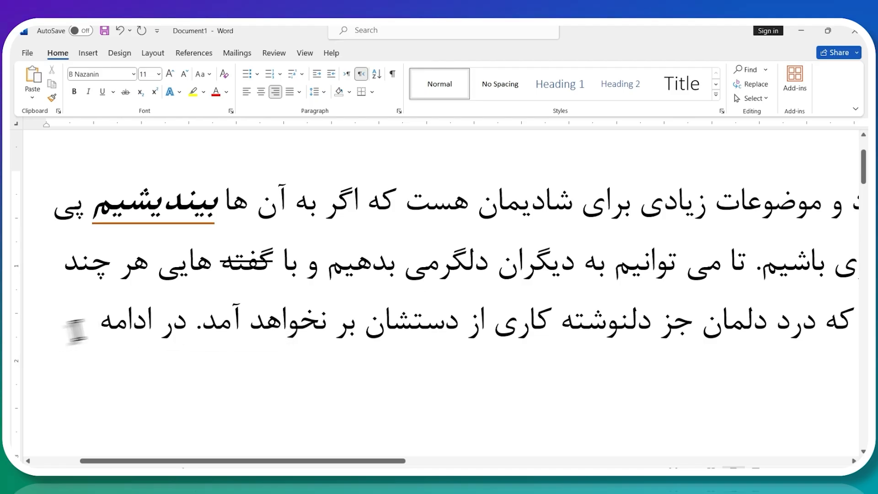
{"action": "left_click_drag", "start_coordinate": [106, 326], "coordinate": [443, 329]}
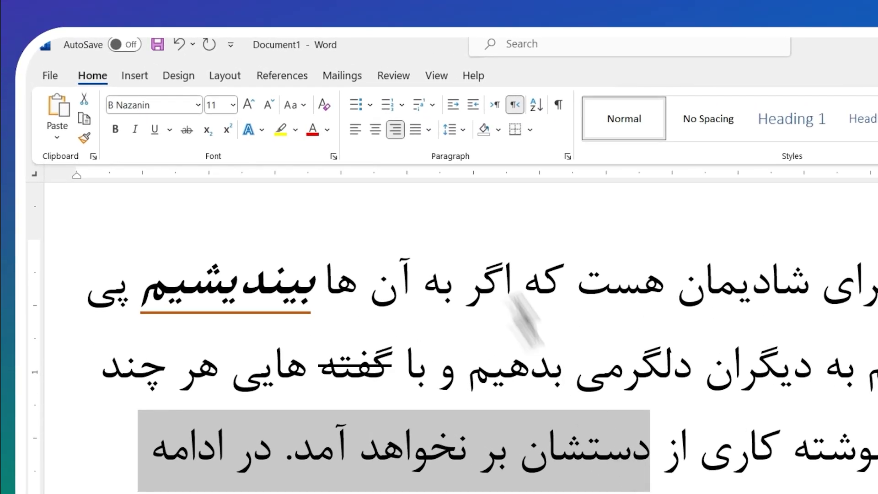
{"action": "left_click", "coordinate": [313, 133]}
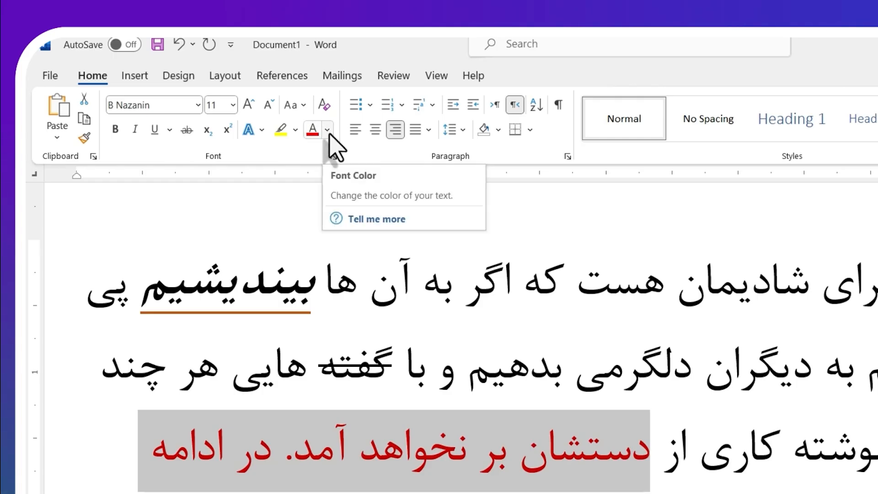
{"action": "left_click", "coordinate": [329, 133]}
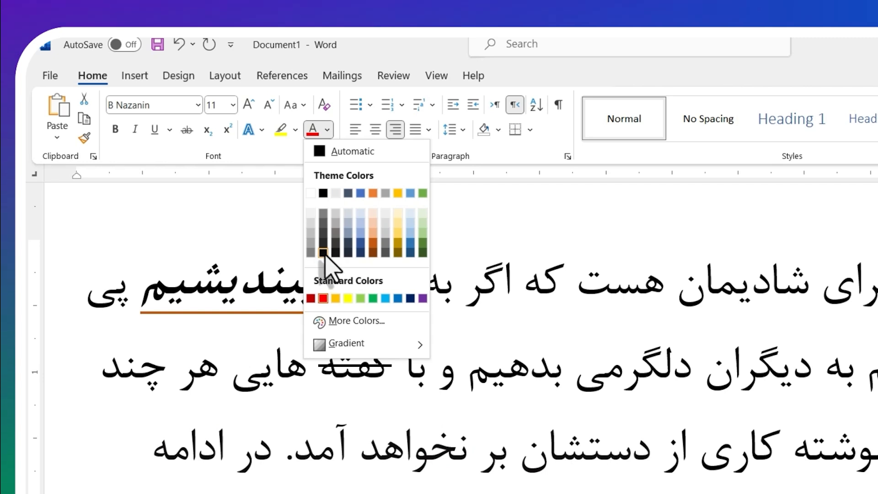
{"action": "left_click", "coordinate": [397, 299]}
{"action": "left_click", "coordinate": [642, 372]}
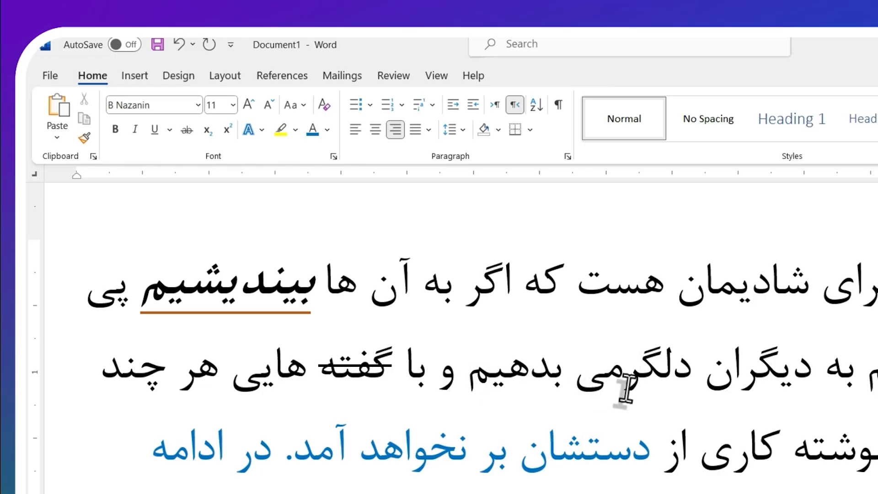
Select the word «دلگرمی» in the second line and open the text highlight colour choices.
{"action": "left_click_drag", "start_coordinate": [572, 372], "coordinate": [692, 373]}
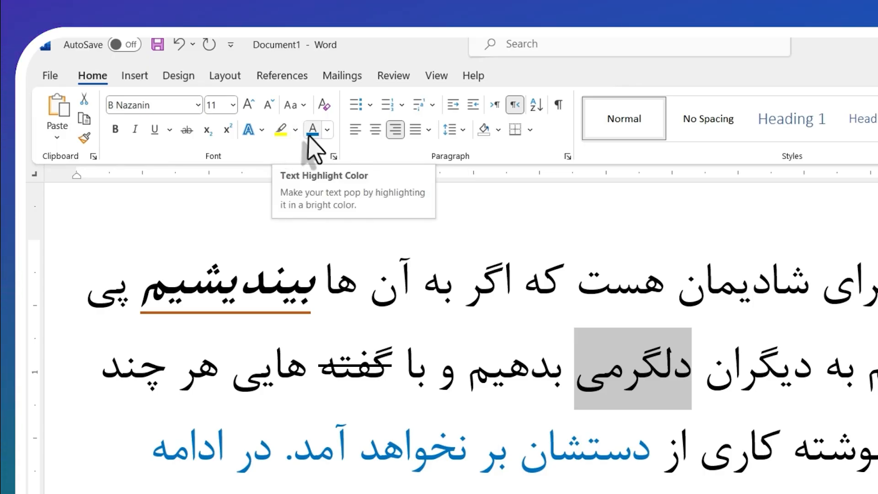
{"action": "left_click", "coordinate": [296, 131]}
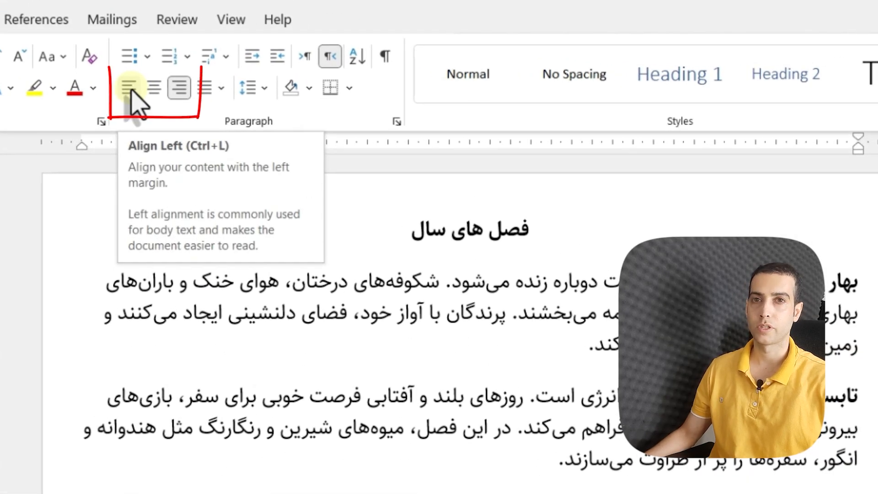
Try left and centre alignment on the «بهار» paragraph, ending with right alignment.
{"action": "left_click", "coordinate": [131, 91]}
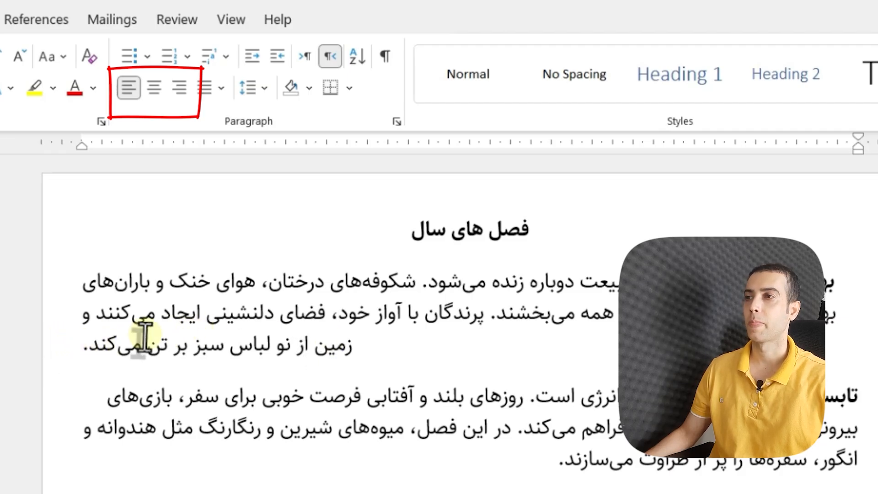
{"action": "left_click", "coordinate": [156, 90]}
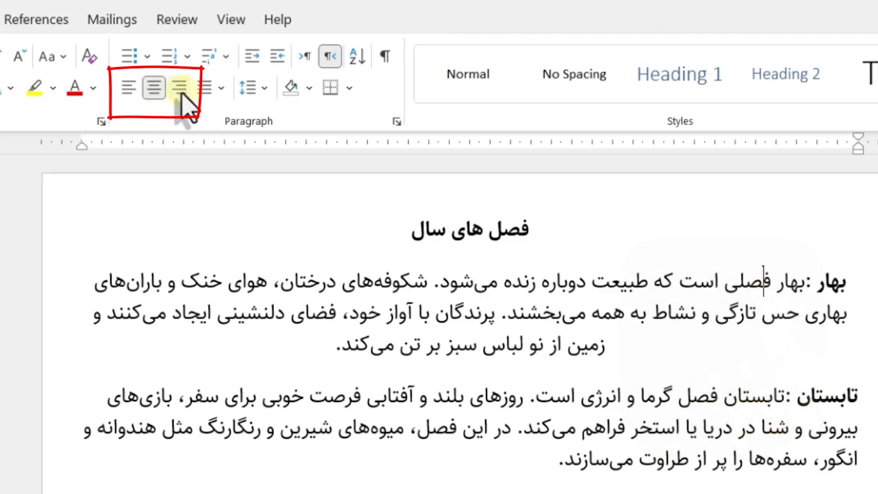
{"action": "left_click", "coordinate": [181, 89]}
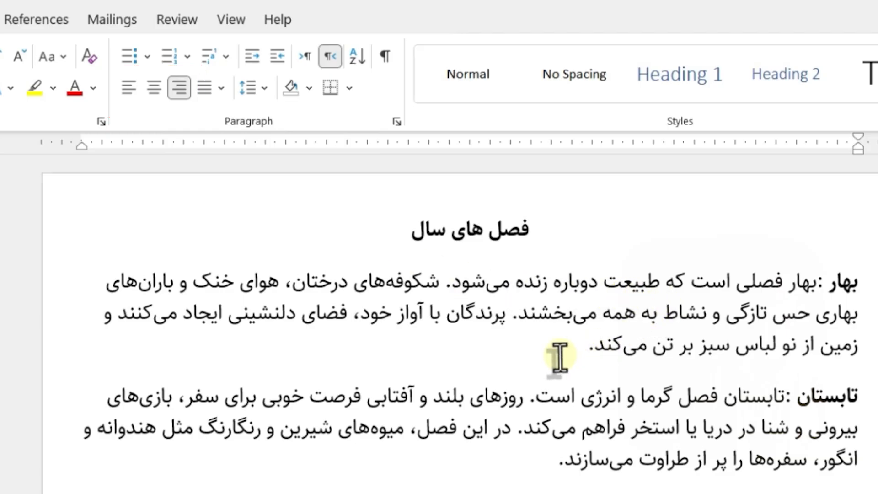
Highlight the entire «بهار» paragraph in yellow.
{"action": "left_click_drag", "start_coordinate": [560, 357], "coordinate": [867, 277]}
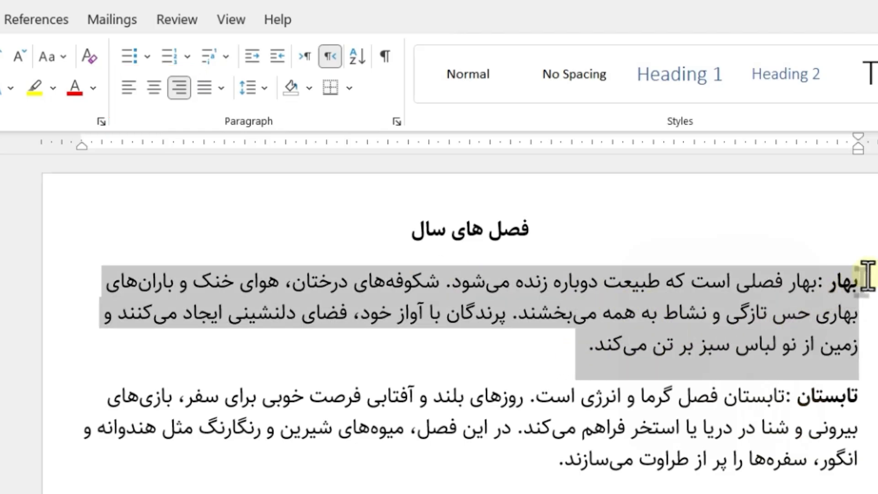
{"action": "left_click", "coordinate": [38, 91]}
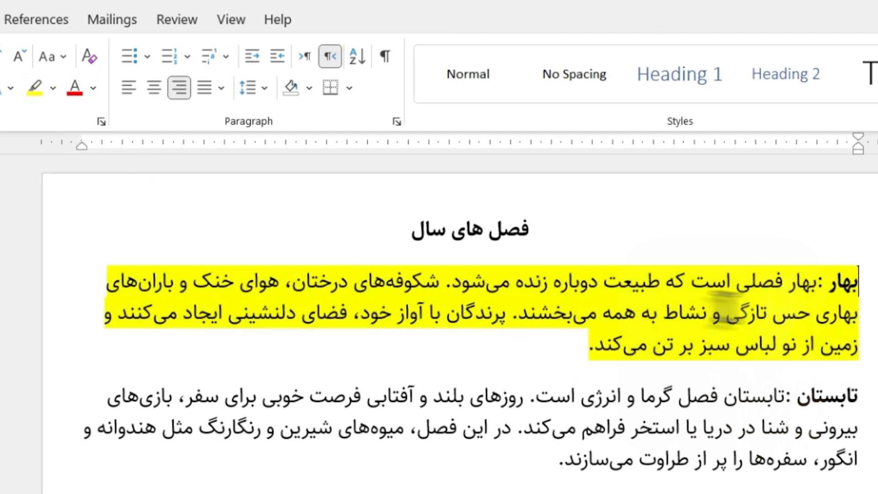
{"action": "left_click", "coordinate": [758, 281]}
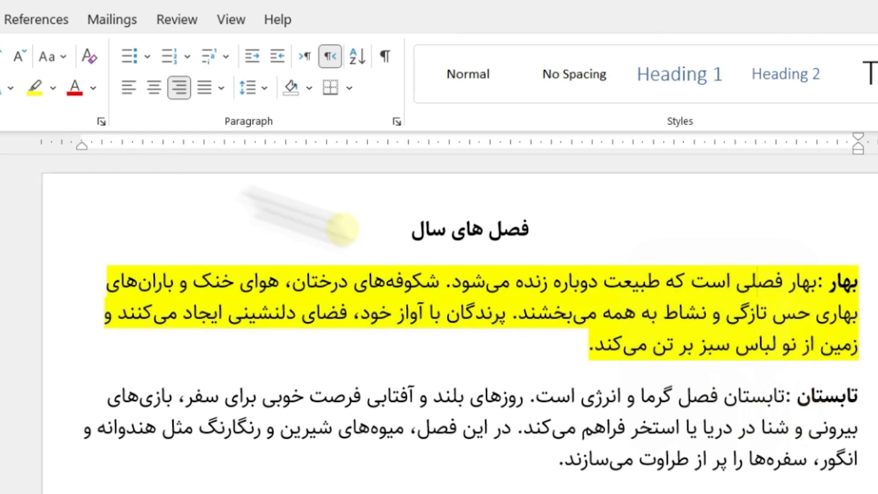
Cycle the highlighted «بهار» paragraph through left, centre and right alignment, and place the cursor in the «تابستان» paragraph.
{"action": "left_click", "coordinate": [130, 89]}
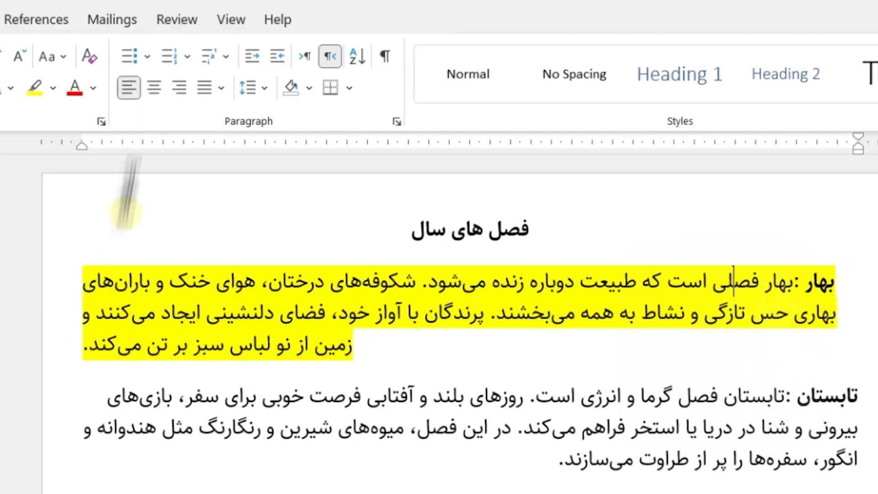
{"action": "left_click", "coordinate": [154, 94]}
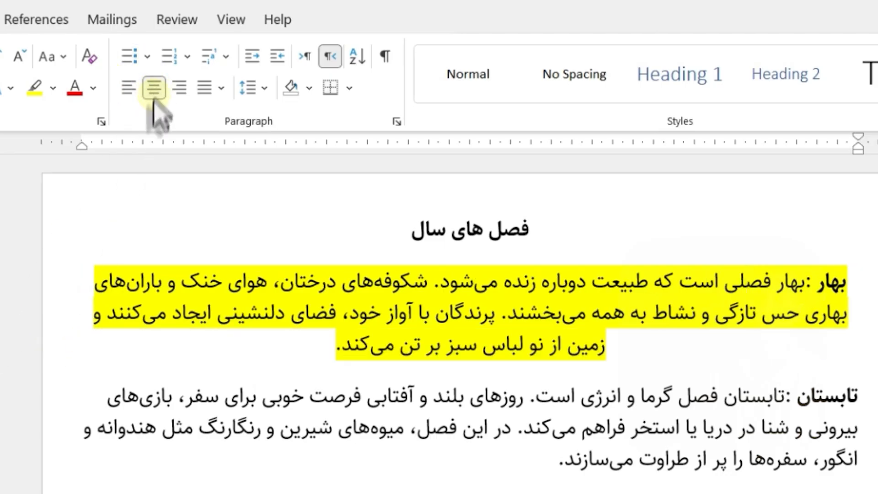
{"action": "left_click", "coordinate": [189, 98]}
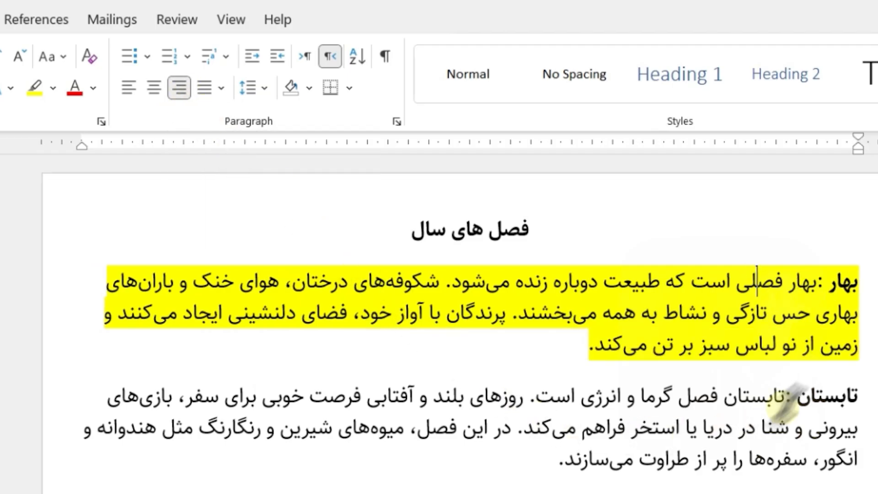
{"action": "left_click", "coordinate": [472, 437]}
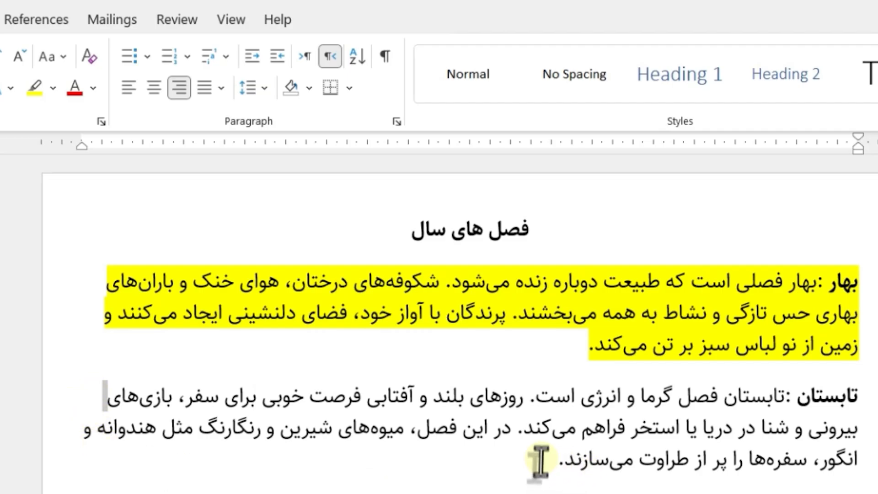
Justify the «تابستان» paragraph, and apply the same Justify alignment to the whole document.
{"action": "triple_click", "coordinate": [649, 397]}
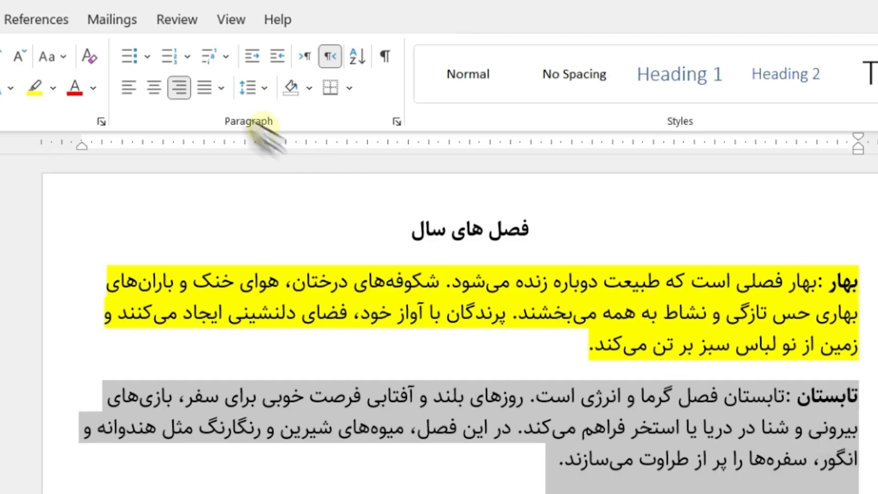
{"action": "left_click", "coordinate": [221, 87]}
{"action": "left_click", "coordinate": [247, 116]}
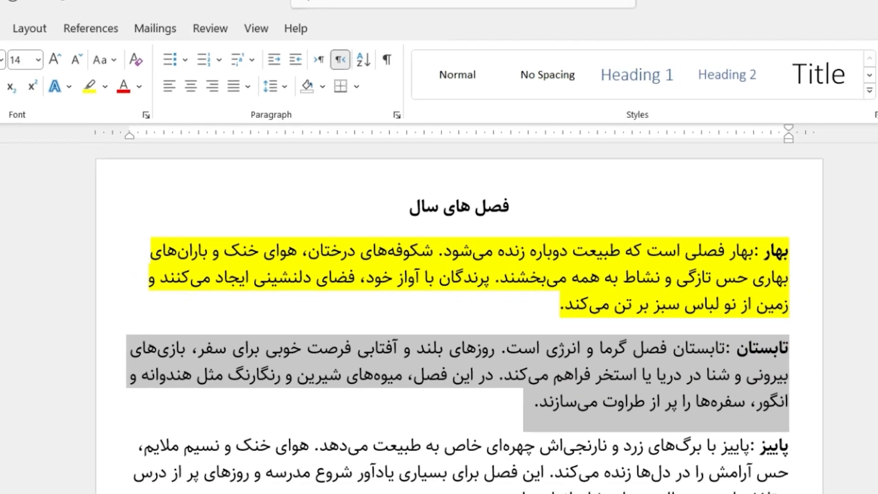
{"action": "key", "text": "ctrl+a"}
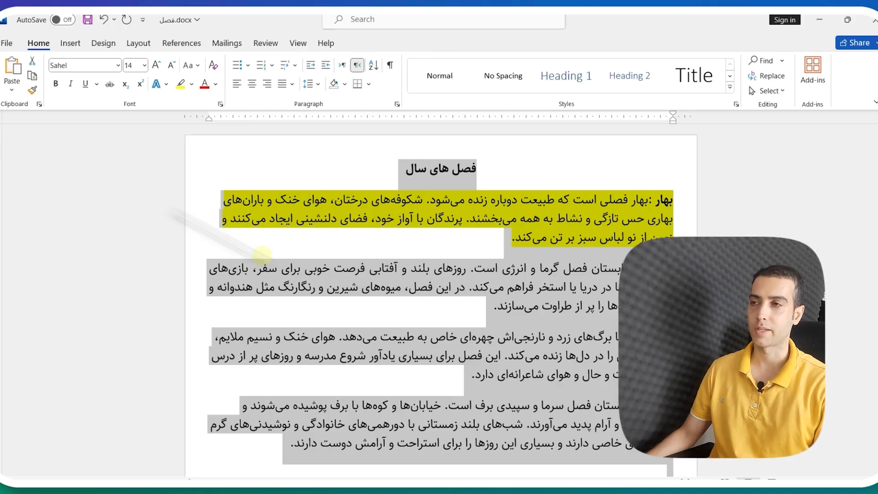
{"action": "left_click", "coordinate": [290, 86]}
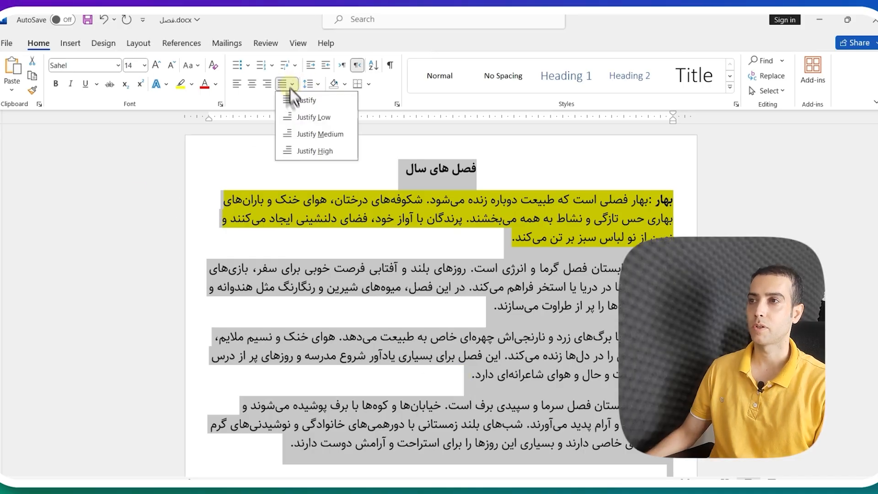
{"action": "left_click", "coordinate": [299, 102]}
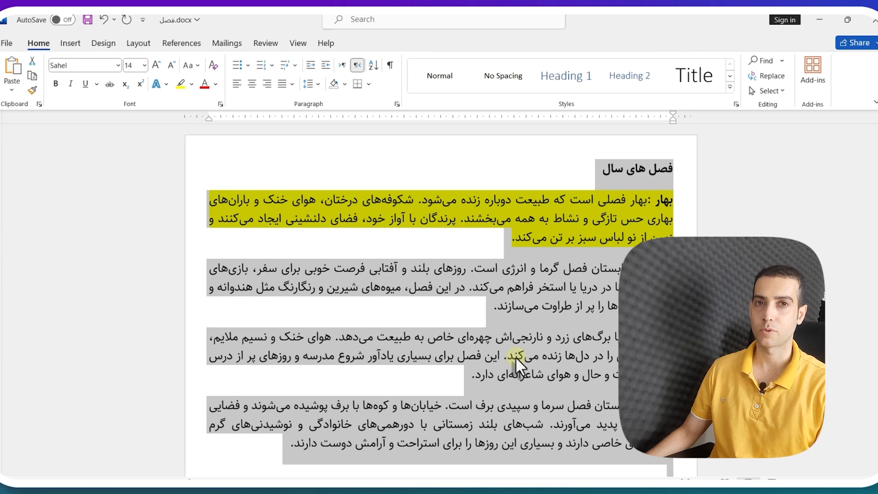
Try the Justify Low and Justify High alignments on the whole document, and open the line spacing choices.
{"action": "left_click", "coordinate": [292, 87]}
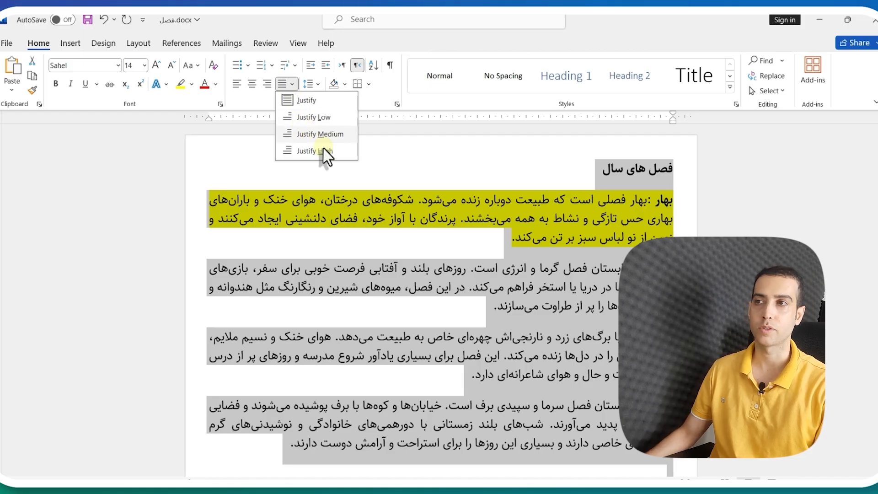
{"action": "left_click", "coordinate": [317, 118]}
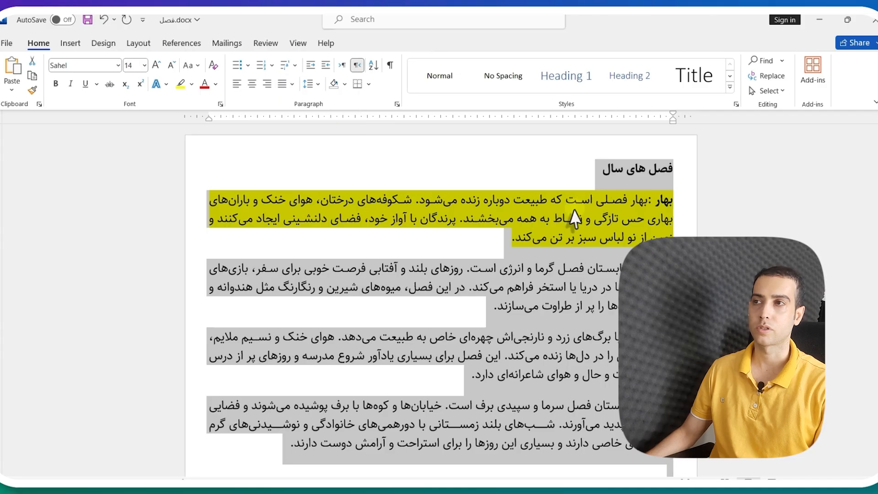
{"action": "left_click", "coordinate": [292, 84]}
{"action": "left_click", "coordinate": [320, 152]}
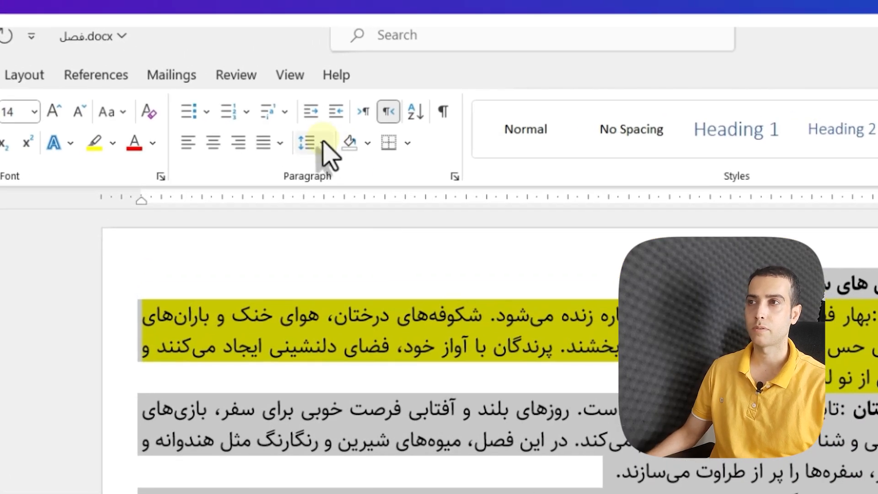
{"action": "left_click", "coordinate": [323, 145]}
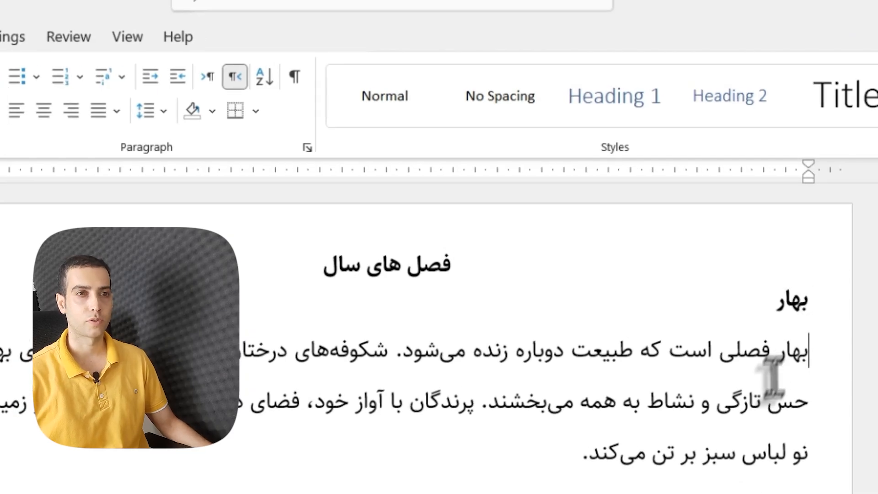
Increase the indent of the paragraph under the «بهار» heading by one level and decrease it again.
{"action": "left_click_drag", "start_coordinate": [793, 361], "coordinate": [508, 465]}
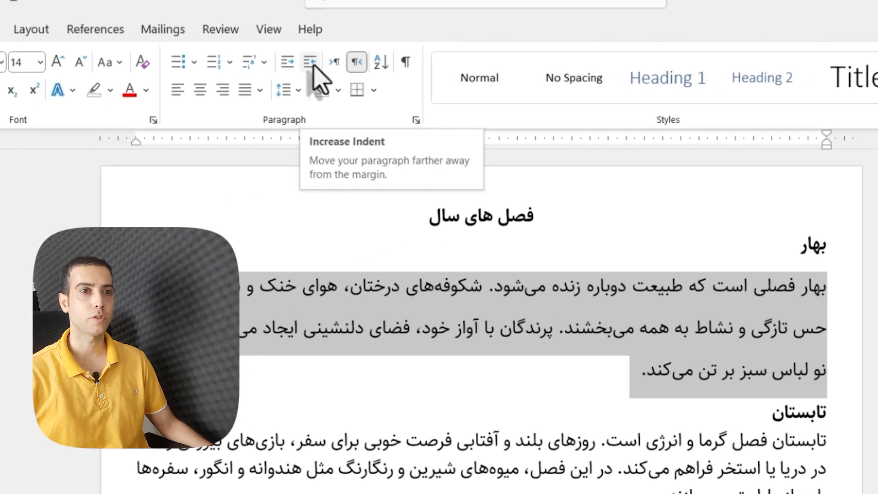
{"action": "left_click", "coordinate": [178, 75]}
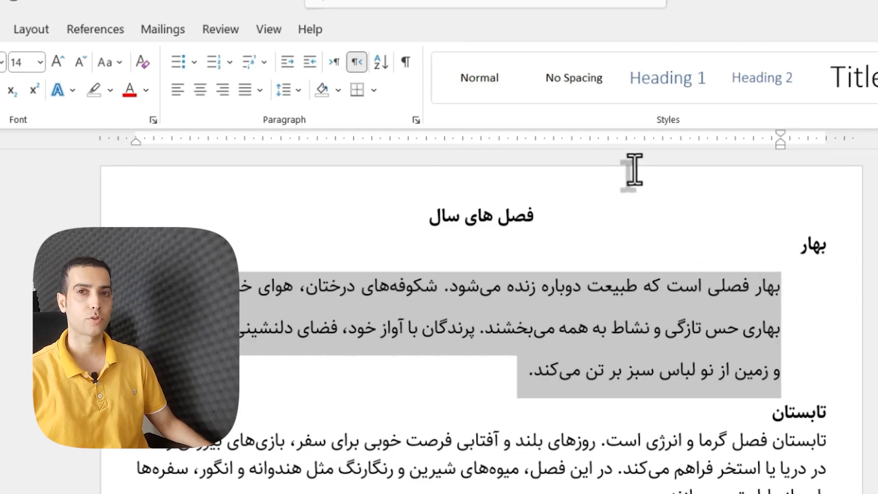
{"action": "left_click", "coordinate": [287, 63]}
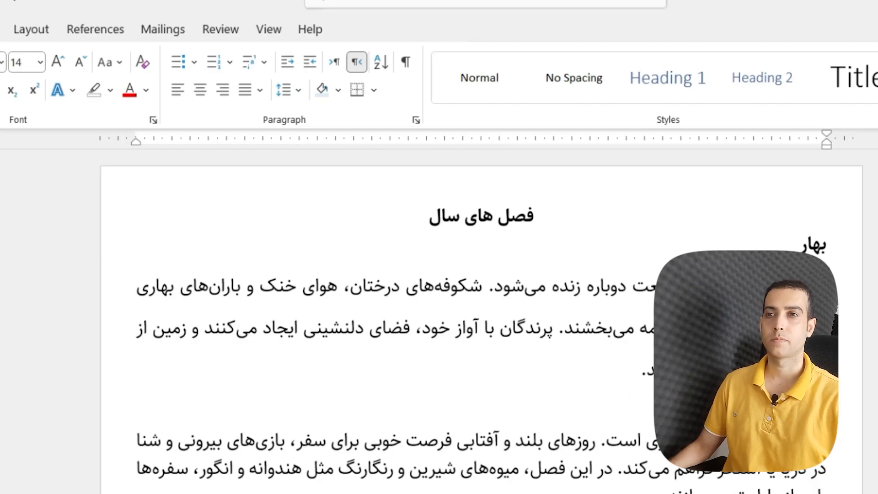
Practise selecting the whole paragraph under «بهار», only its second line, and the whole paragraph again, ending with nothing selected.
{"action": "double_click", "coordinate": [840, 306]}
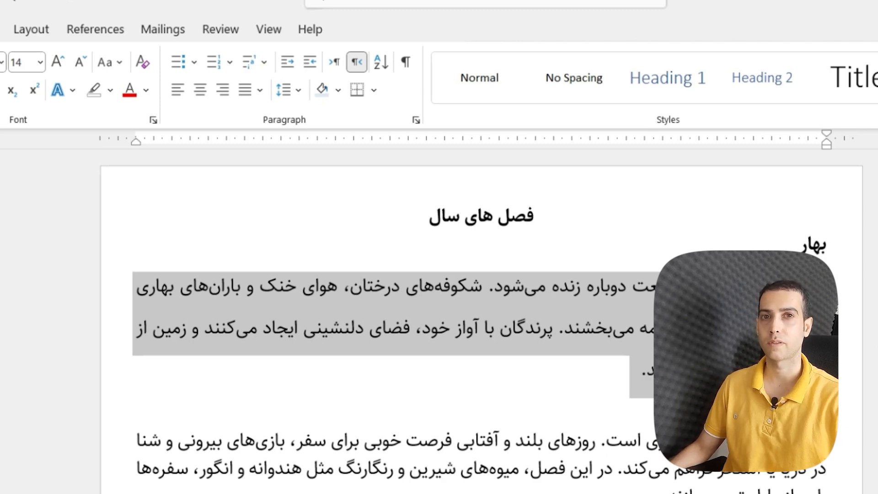
{"action": "left_click", "coordinate": [849, 321]}
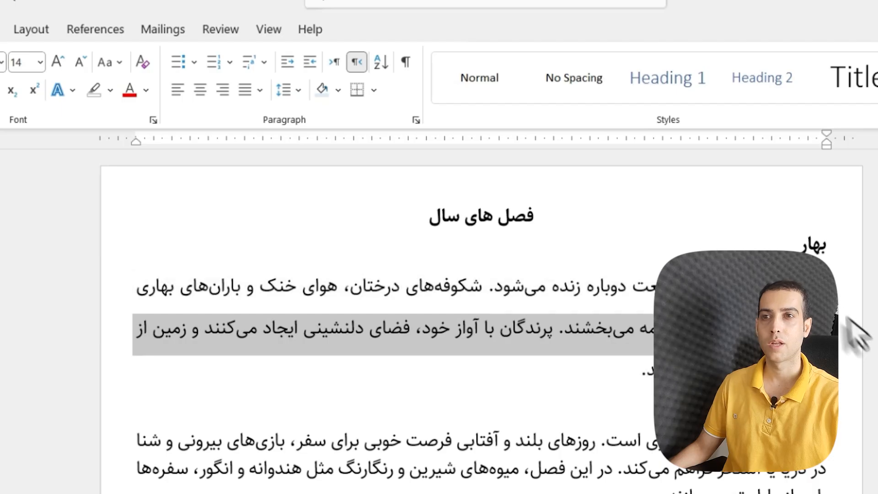
{"action": "left_click", "coordinate": [819, 293]}
{"action": "triple_click", "coordinate": [658, 340]}
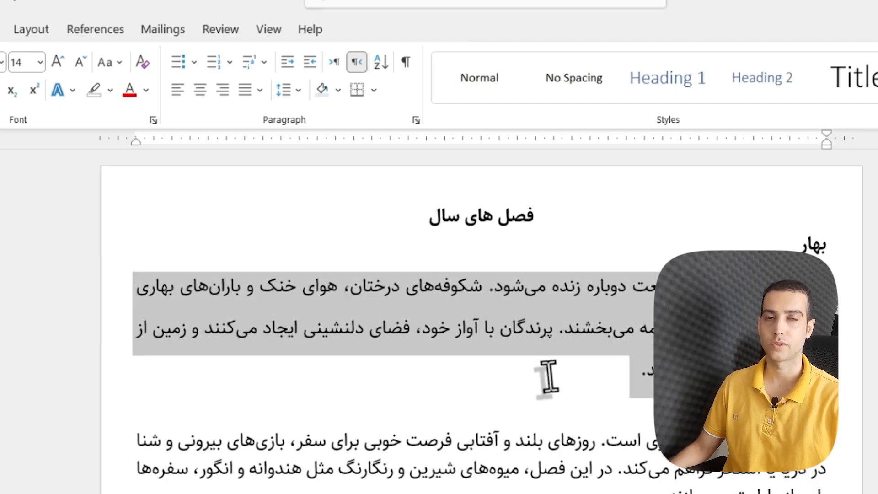
{"action": "left_click", "coordinate": [572, 394]}
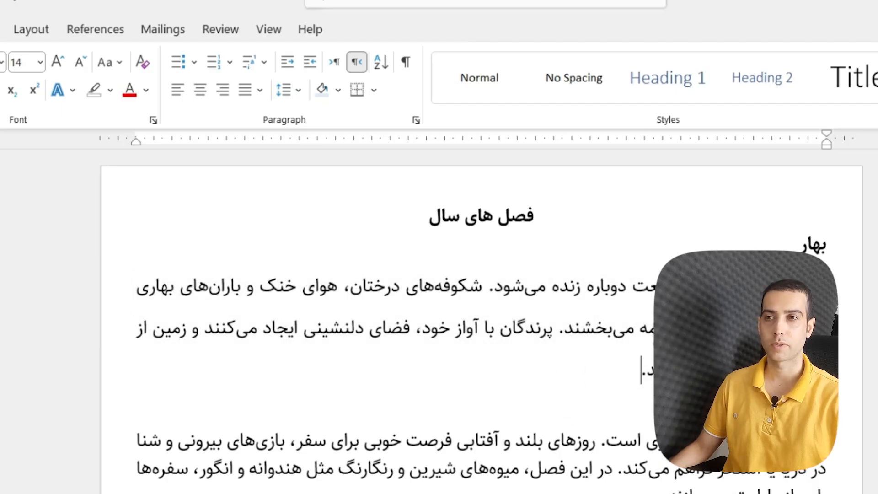
Shade the paragraph under the «بهار» heading with Green, Accent 6, Lighter 60%.
{"action": "triple_click", "coordinate": [657, 340]}
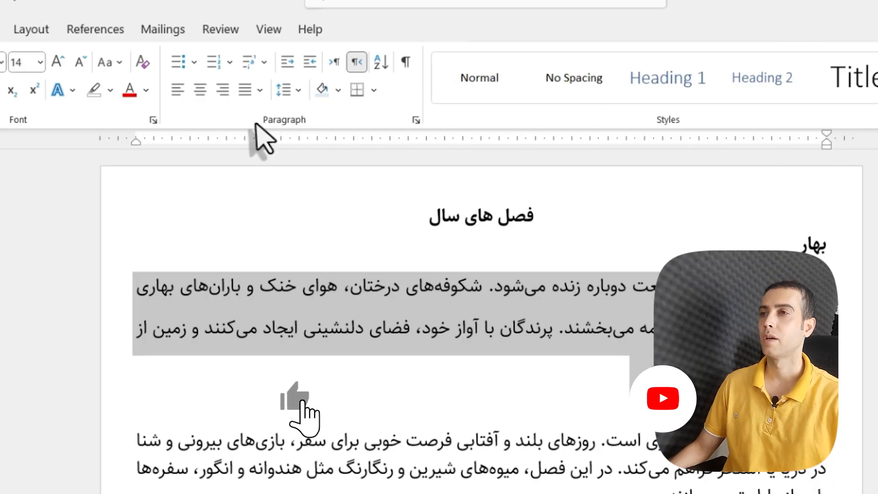
{"action": "left_click", "coordinate": [338, 90]}
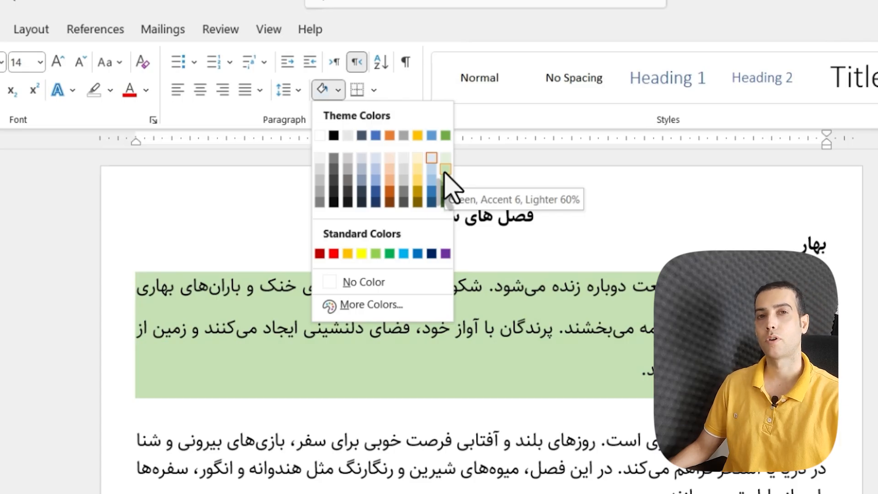
{"action": "left_click", "coordinate": [446, 170]}
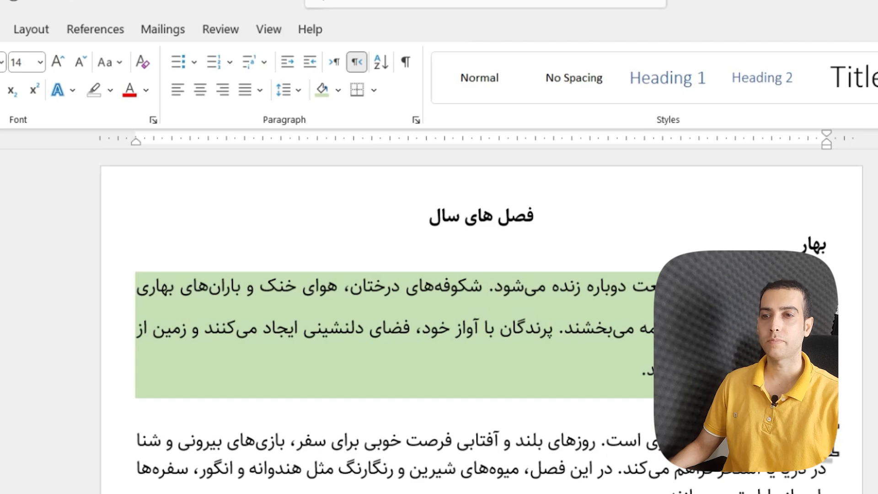
Highlight the text of the paragraph under the «تابستان» heading in teal.
{"action": "left_click_drag", "start_coordinate": [825, 441], "coordinate": [627, 483]}
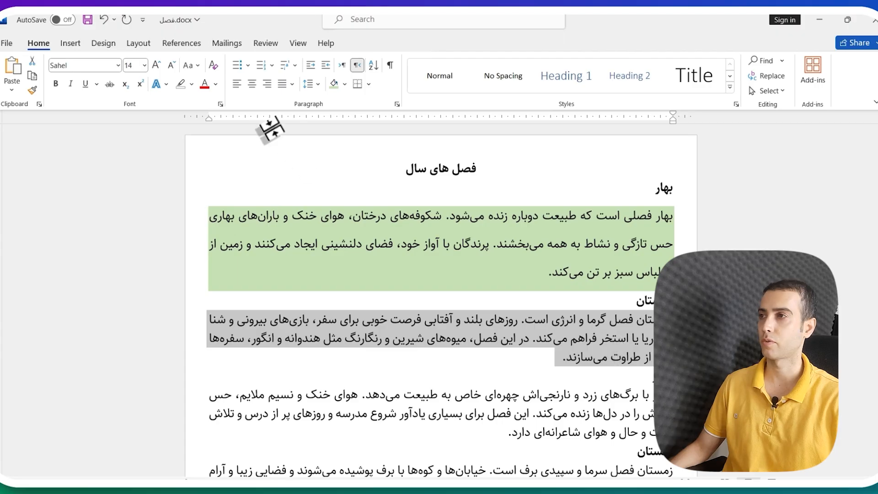
{"action": "left_click", "coordinate": [192, 84]}
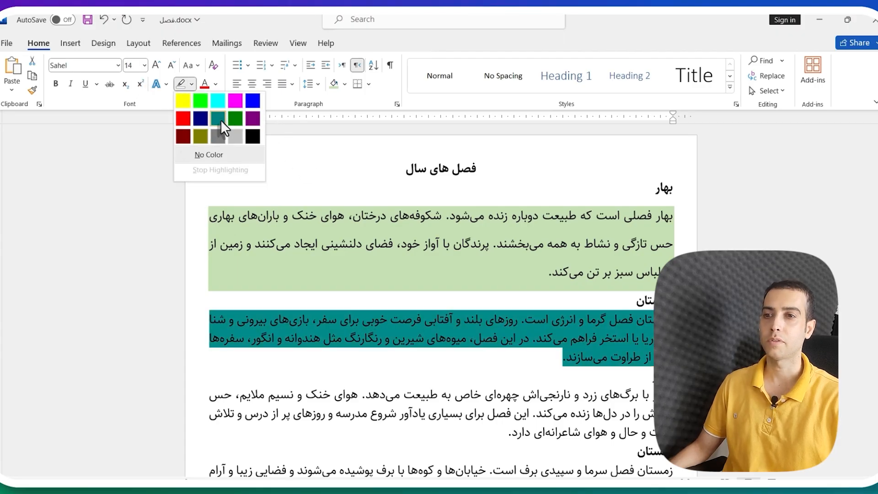
{"action": "left_click", "coordinate": [222, 118]}
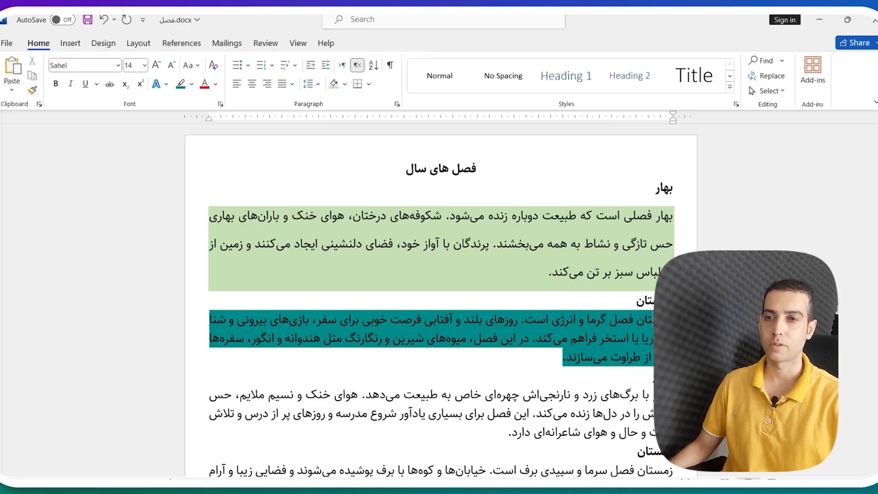
Set the line spacing of the teal-highlighted «تابستان» paragraph to 2.5.
{"action": "left_click_drag", "start_coordinate": [672, 320], "coordinate": [544, 374]}
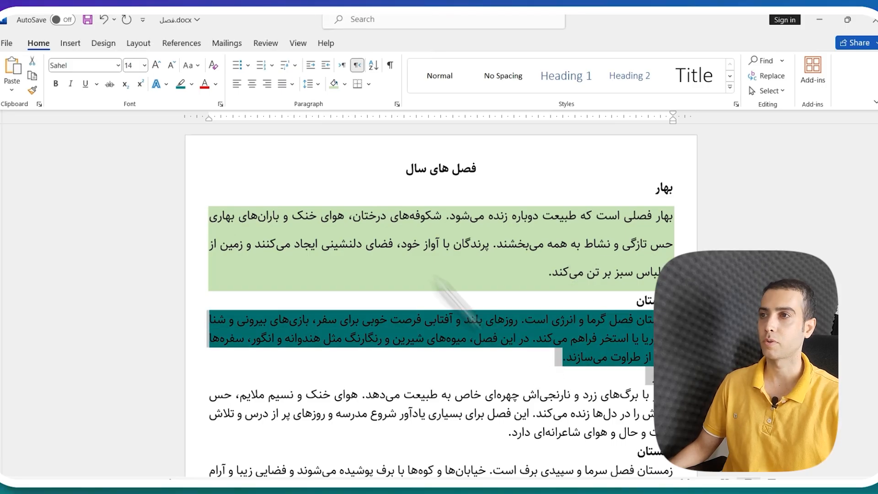
{"action": "left_click", "coordinate": [314, 84]}
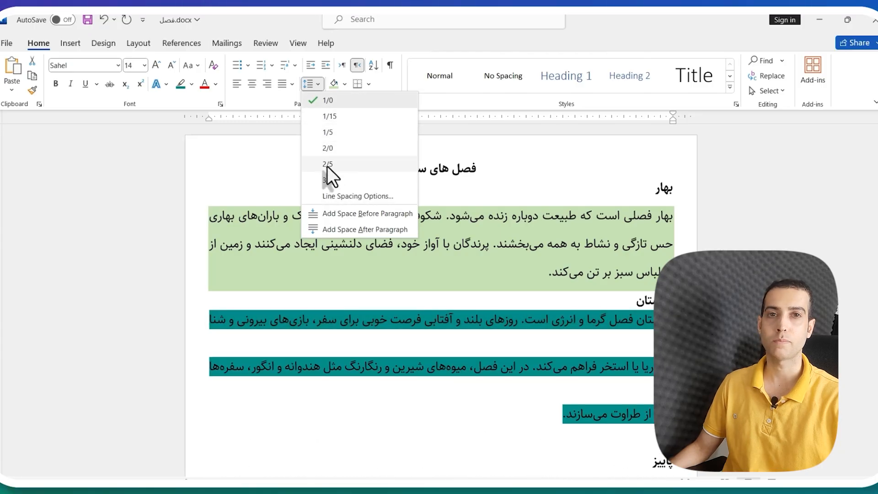
{"action": "left_click", "coordinate": [327, 165]}
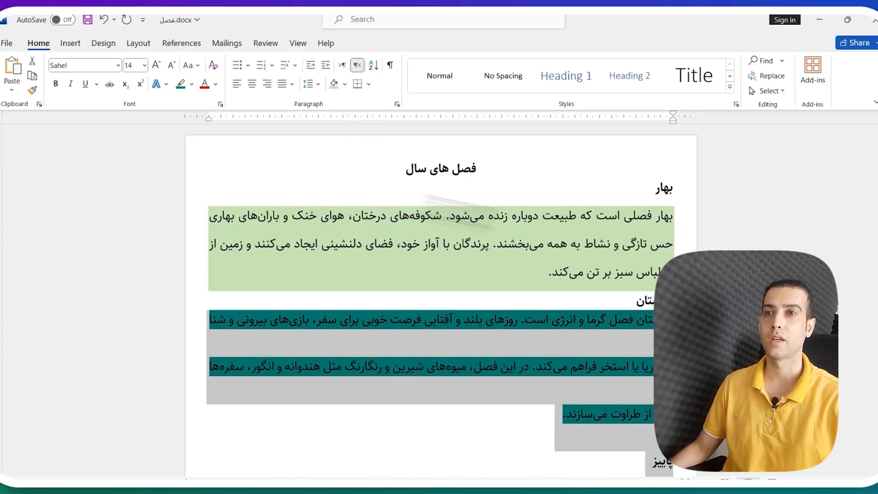
Select the green-shaded «بهار» paragraph, preview other shading colours, and open the line spacing choices.
{"action": "left_click", "coordinate": [597, 216]}
{"action": "mouse_move", "coordinate": [676, 209]}
{"action": "left_mouse_down"}
{"action": "mouse_move", "coordinate": [568, 275]}
{"action": "mouse_move", "coordinate": [543, 275]}
{"action": "left_mouse_up"}
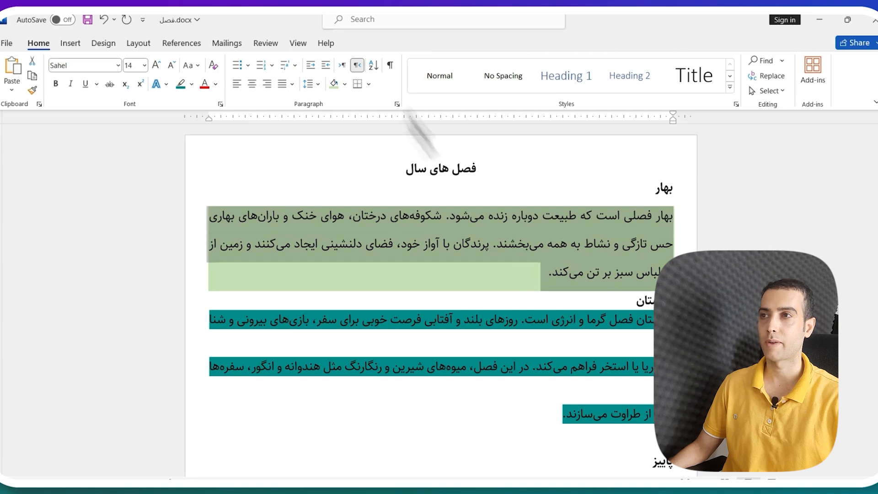
{"action": "left_click", "coordinate": [345, 84]}
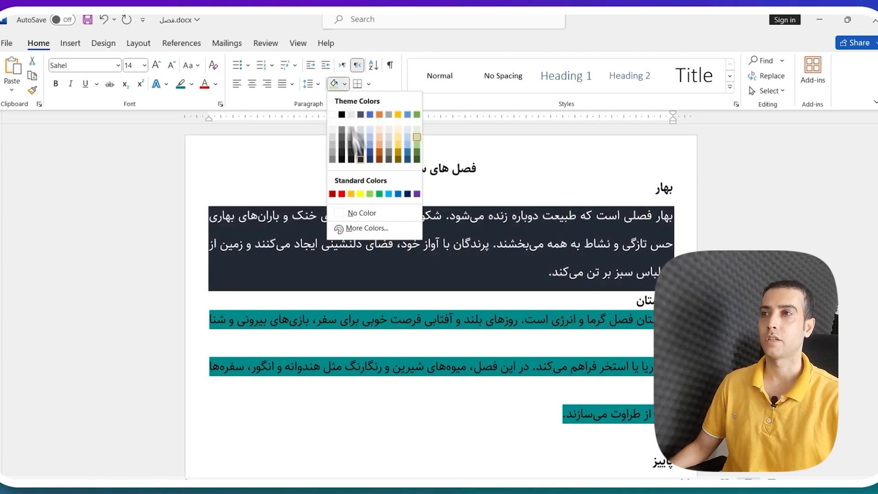
{"action": "left_click", "coordinate": [316, 84]}
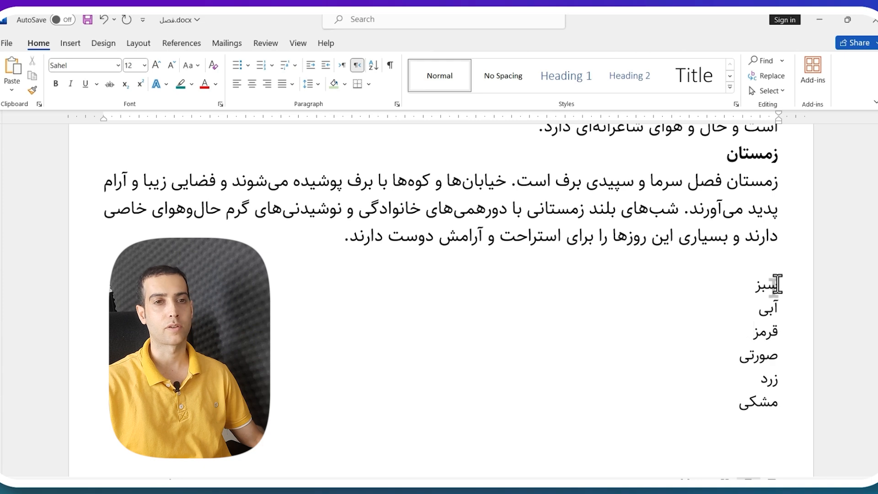
Turn the list of colour names from «سبز» to «مشکی» into a bulleted list with solid round bullets.
{"action": "left_click_drag", "start_coordinate": [777, 284], "coordinate": [747, 414]}
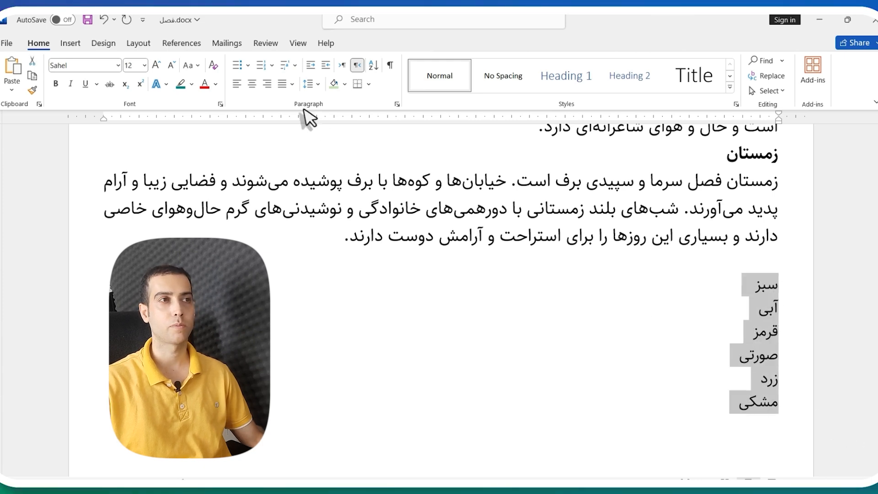
{"action": "left_click", "coordinate": [249, 65]}
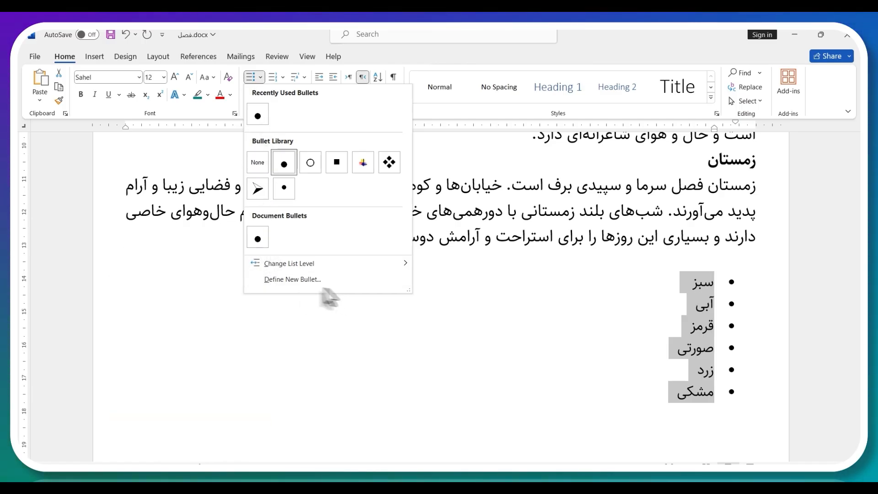
Define a new bullet with the solid heart character of the Symbol font for the list of colour names.
{"action": "left_click", "coordinate": [287, 284]}
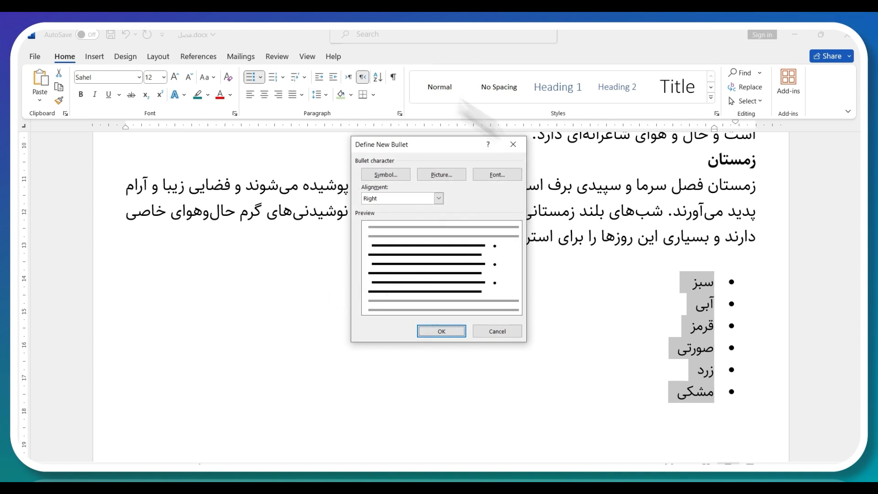
{"action": "left_click", "coordinate": [375, 175]}
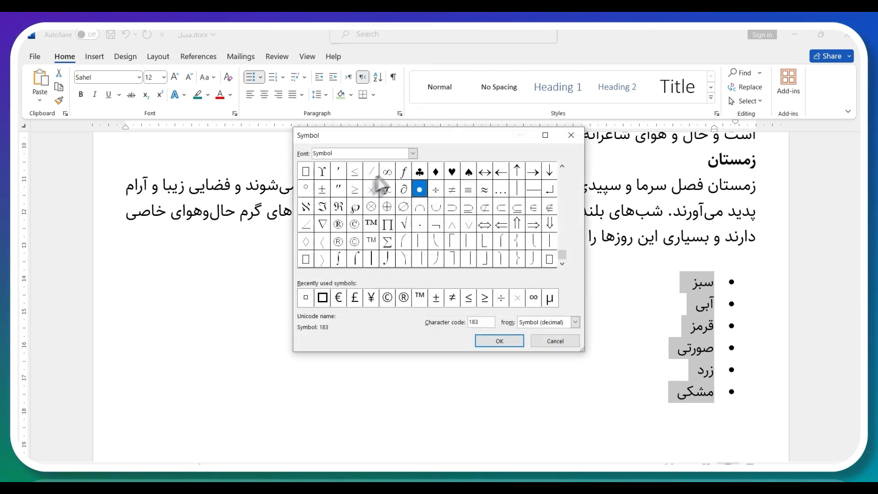
{"action": "left_click", "coordinate": [451, 175]}
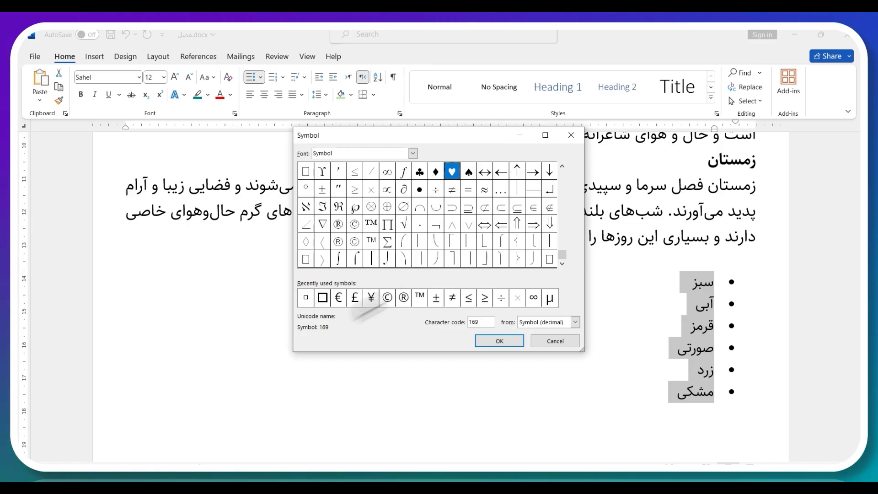
{"action": "left_click", "coordinate": [307, 260]}
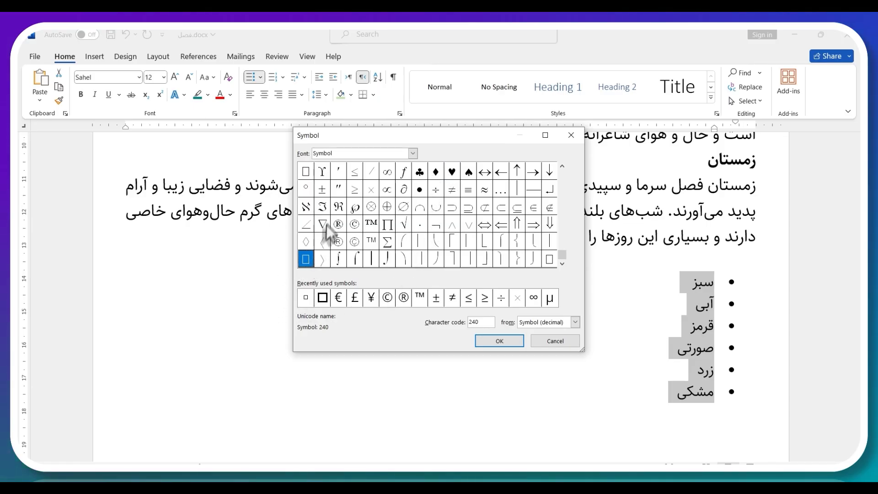
{"action": "left_click", "coordinate": [413, 153]}
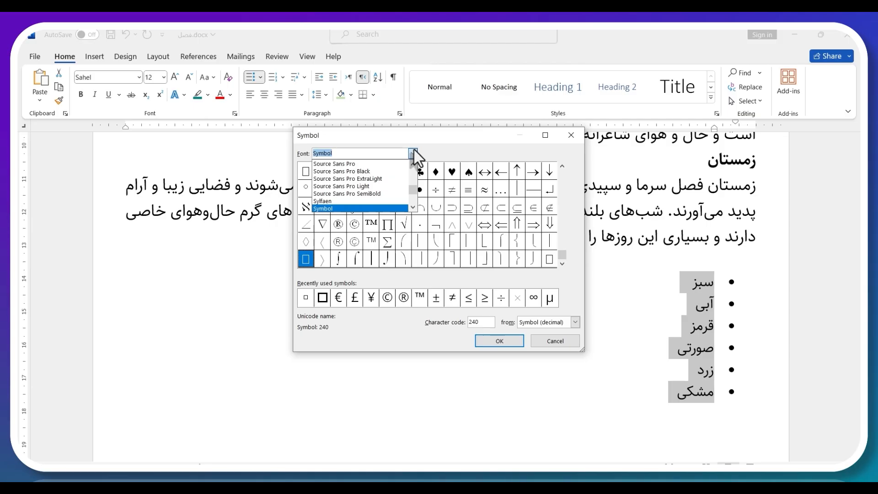
{"action": "left_click", "coordinate": [428, 153]}
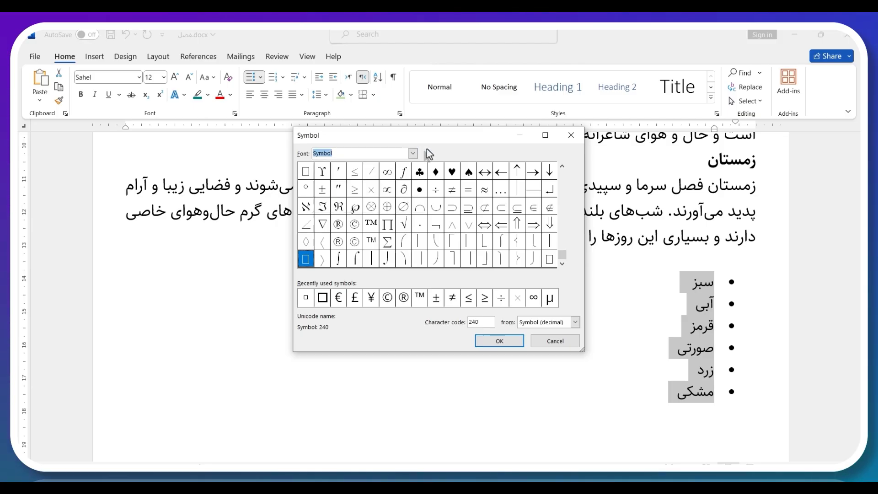
{"action": "left_click", "coordinate": [449, 173]}
{"action": "left_click", "coordinate": [496, 342]}
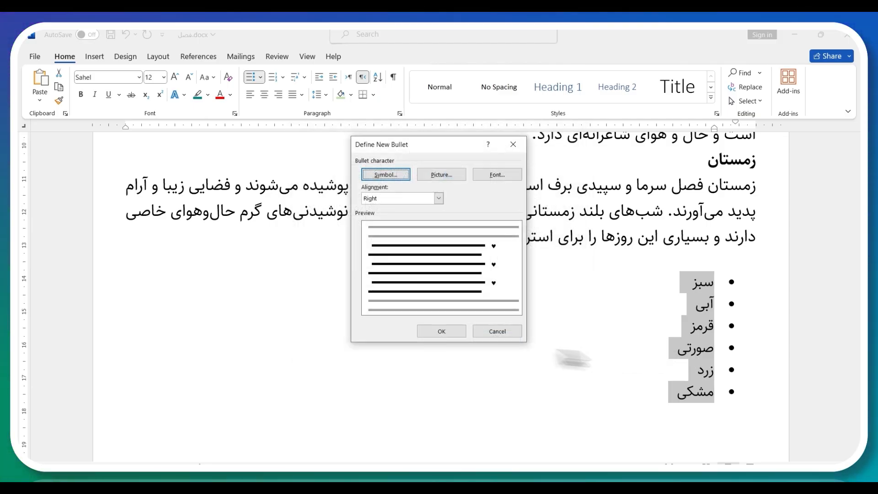
{"action": "left_click", "coordinate": [447, 334]}
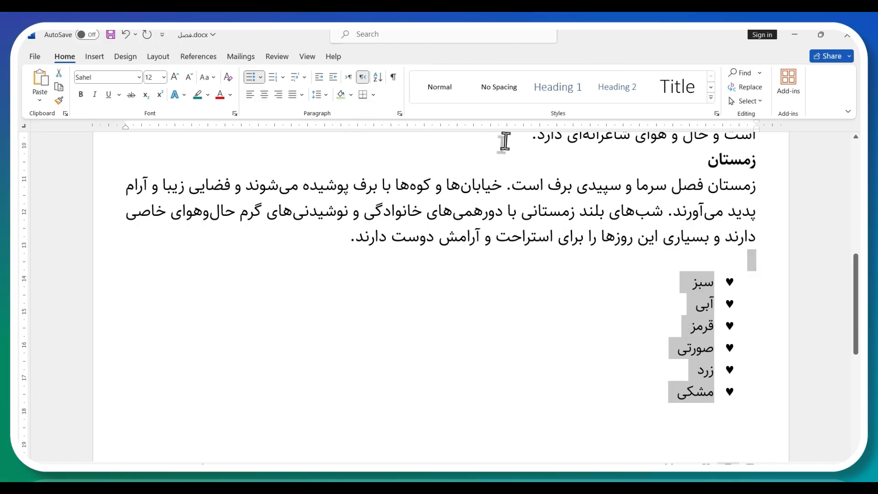
Turn the list of colour names into a numbered list using the number format with a parenthesis.
{"action": "left_click", "coordinate": [284, 77]}
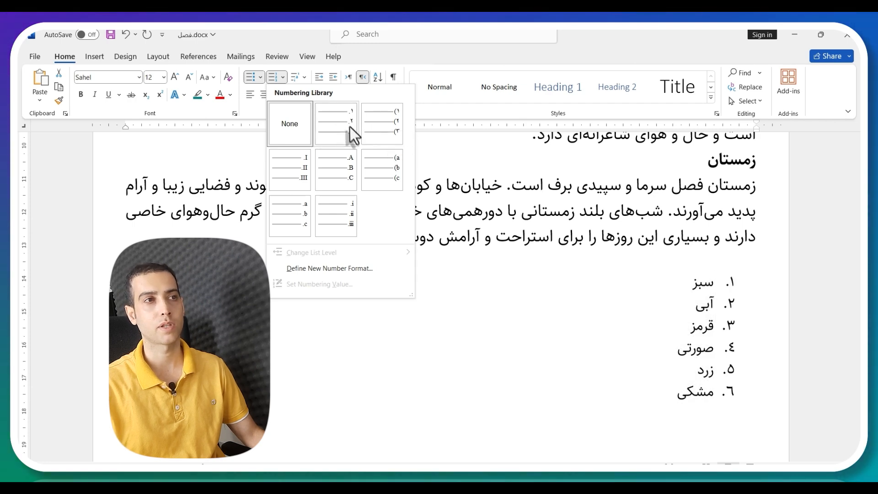
{"action": "left_click", "coordinate": [390, 128]}
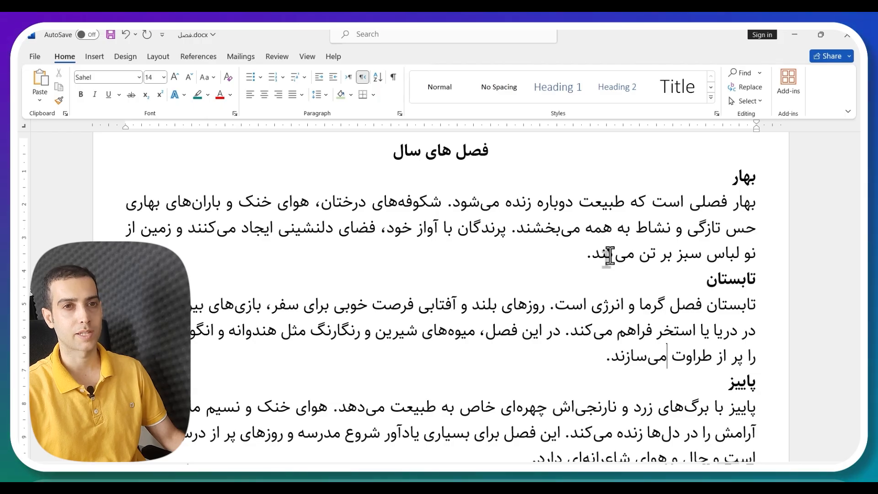
Add outside borders around the paragraph under the «بهار» heading.
{"action": "triple_click", "coordinate": [546, 232]}
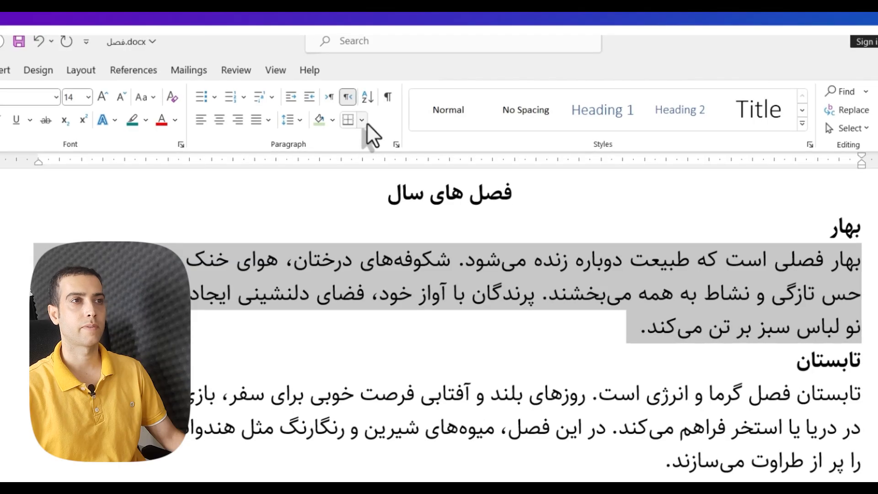
{"action": "left_click", "coordinate": [362, 123]}
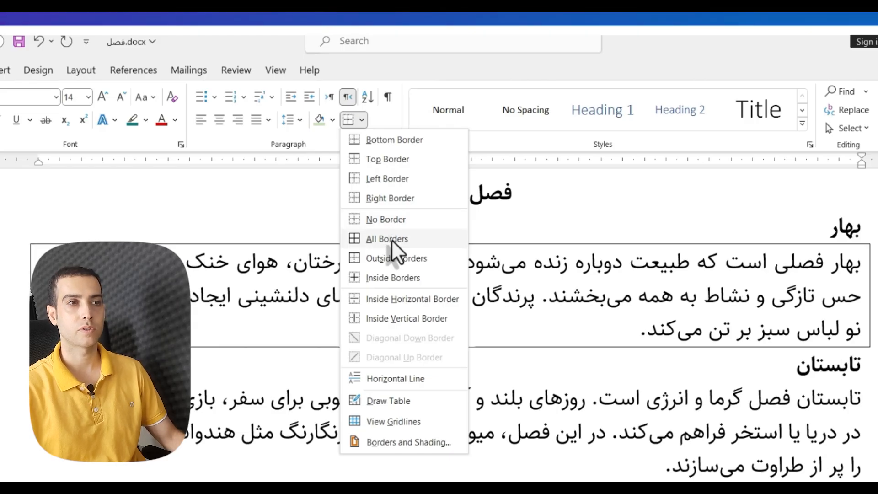
{"action": "left_click", "coordinate": [418, 257]}
Select the phrase «روزهای بلند و آفتابی فرصت خوبی برای سفر» in the «تابستان» paragraph and open the border choices.
{"action": "left_click", "coordinate": [573, 403]}
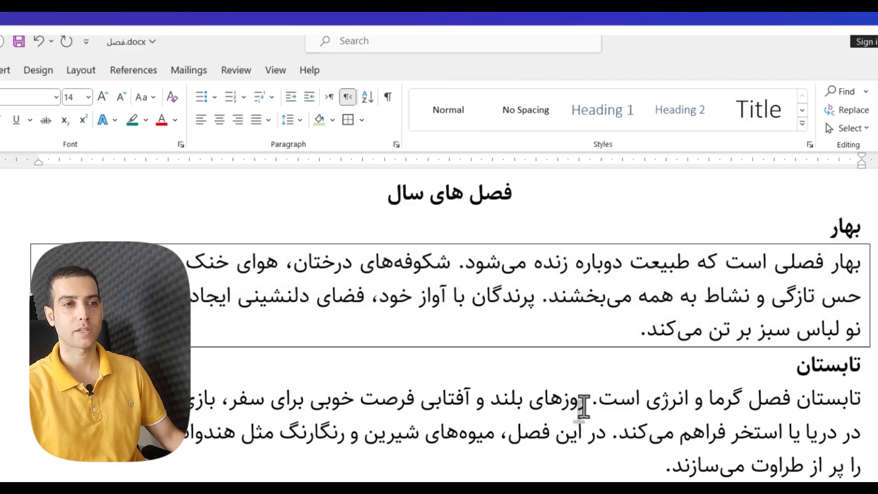
{"action": "left_click", "coordinate": [585, 406]}
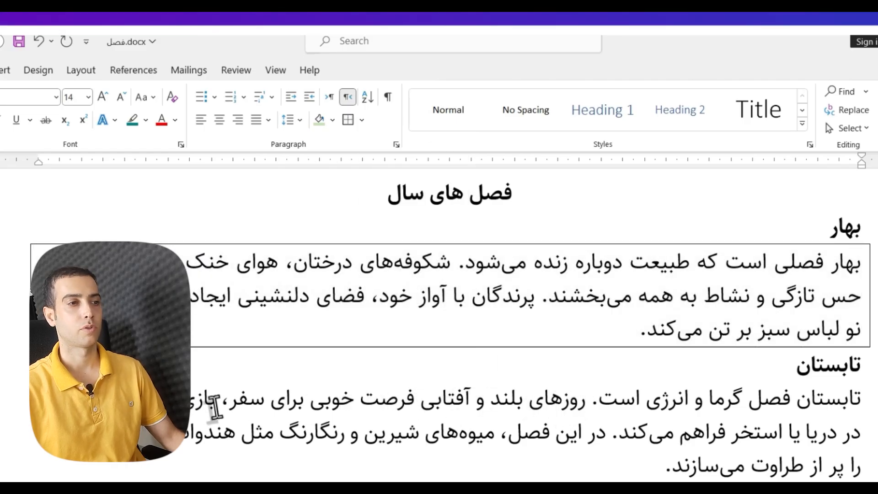
{"action": "left_click", "coordinate": [230, 400], "text": "shift"}
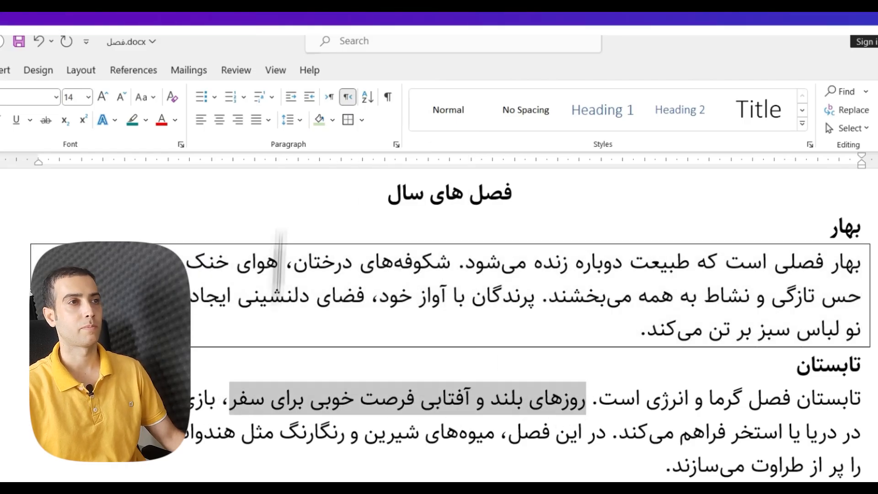
{"action": "left_click", "coordinate": [362, 120]}
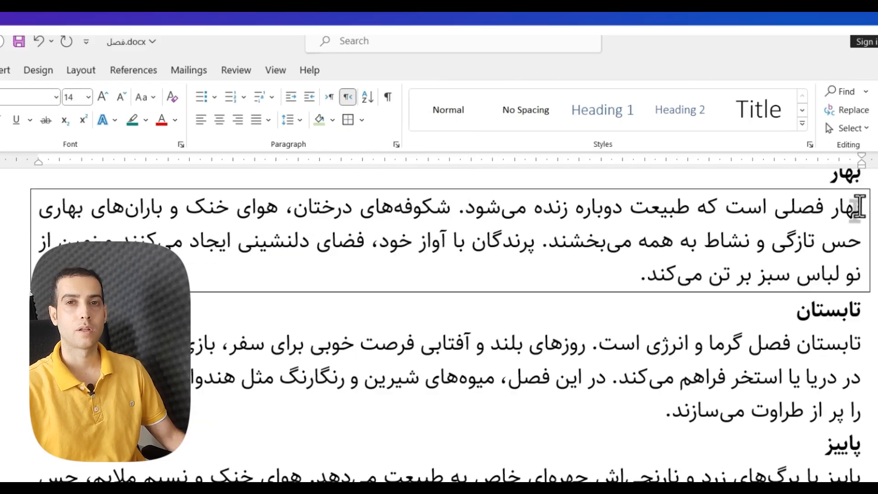
Remove the border from the paragraph under the «بهار» heading.
{"action": "triple_click", "coordinate": [807, 204]}
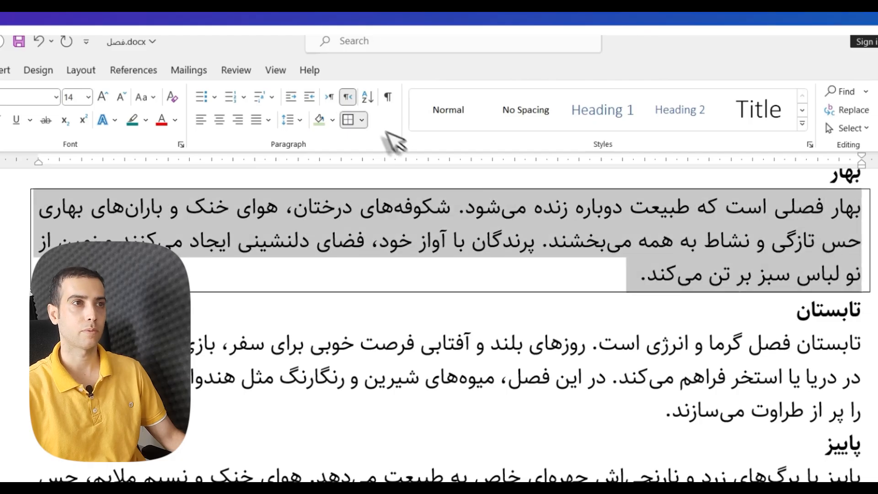
{"action": "left_click", "coordinate": [362, 120]}
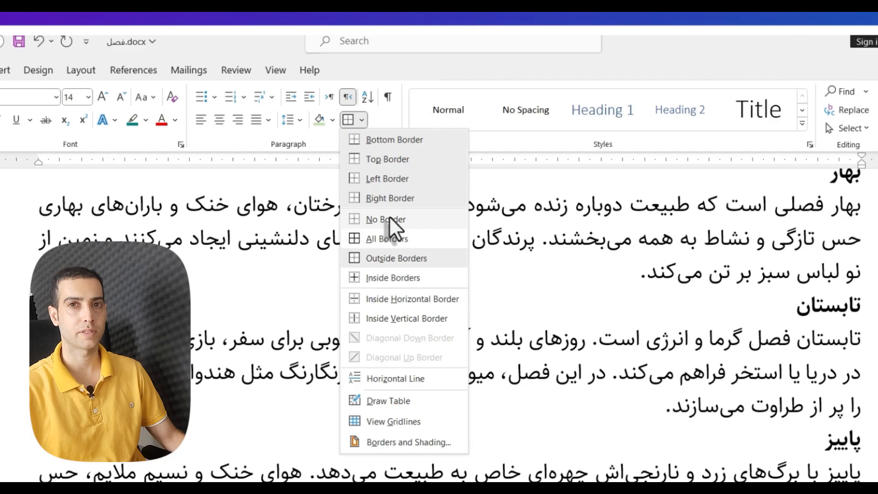
{"action": "left_click", "coordinate": [388, 219]}
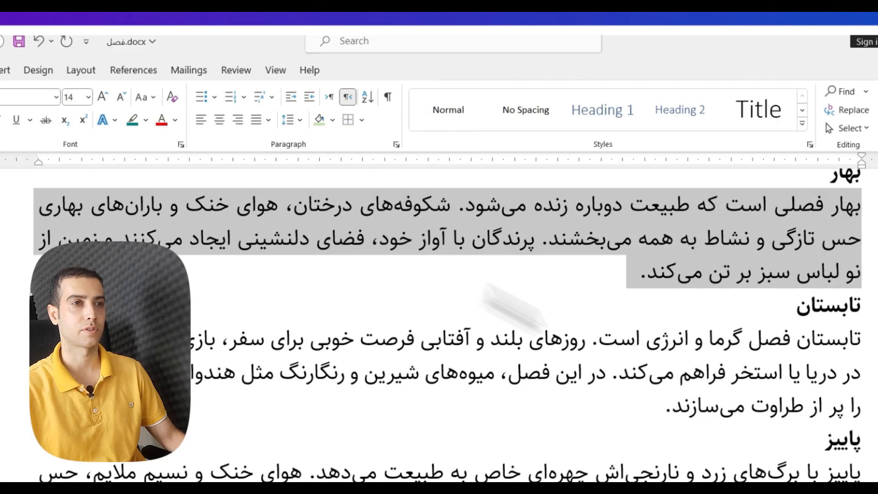